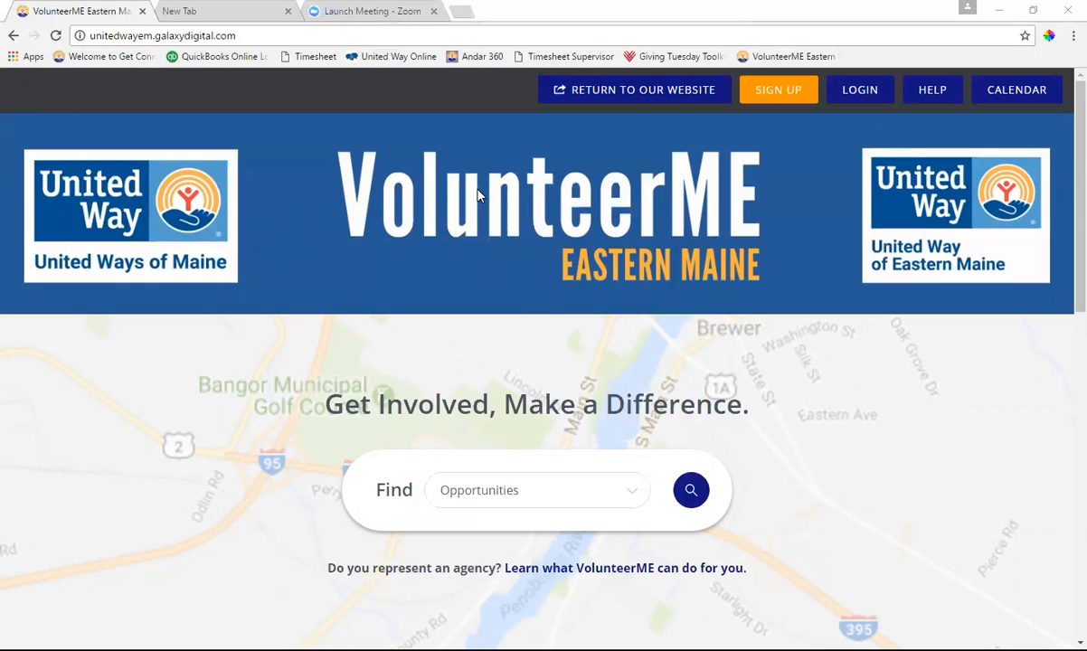
Load unitedwayem.org in the blank new tab
{"action": "left_click", "coordinate": [240, 17]}
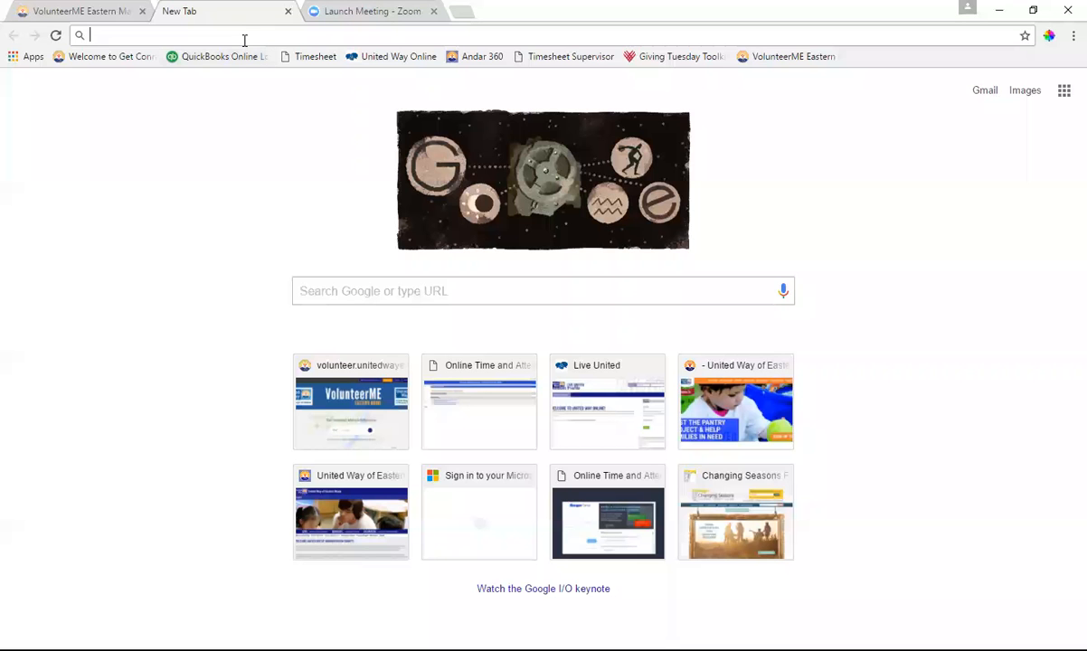
{"action": "type", "text": "unitedwayem.or"}
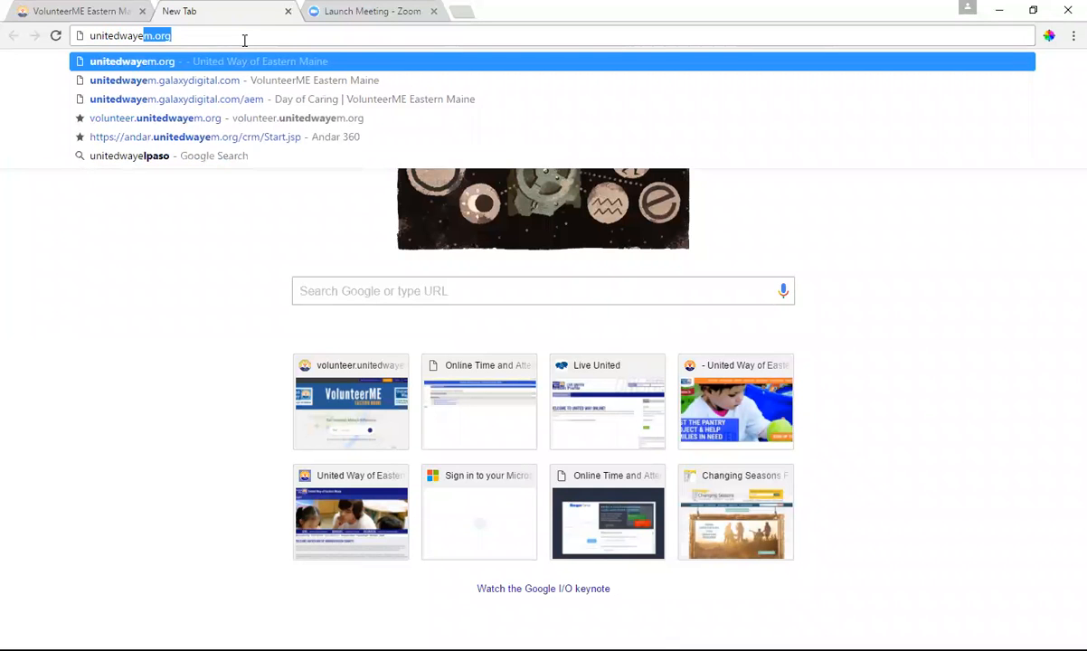
{"action": "type", "text": "g"}
{"action": "key", "text": "Return"}
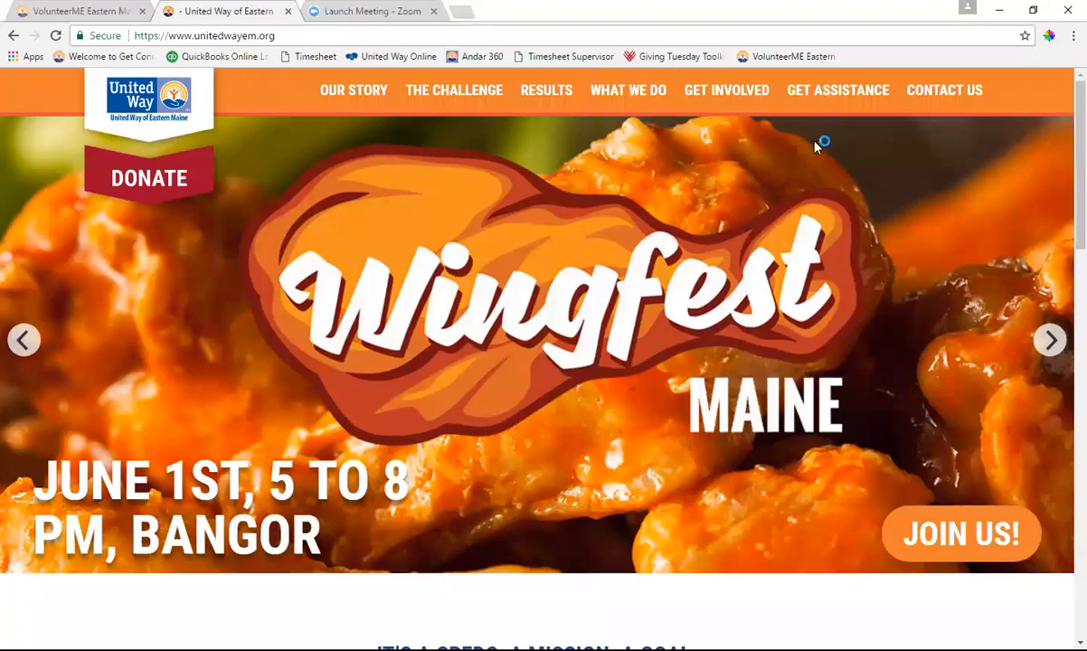
Advance the slideshow to Day of Caring, open its Learn More page, and return to VolunteerME
{"action": "left_click", "coordinate": [1053, 357]}
{"action": "left_click", "coordinate": [1053, 357]}
{"action": "left_click", "coordinate": [940, 542]}
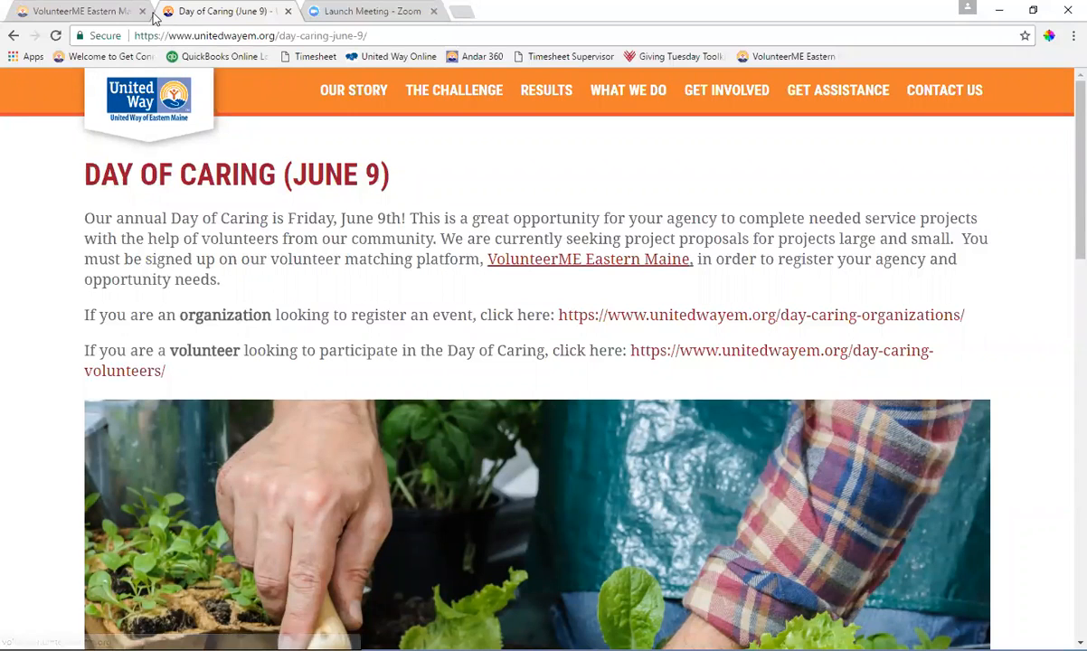
{"action": "left_click", "coordinate": [116, 13]}
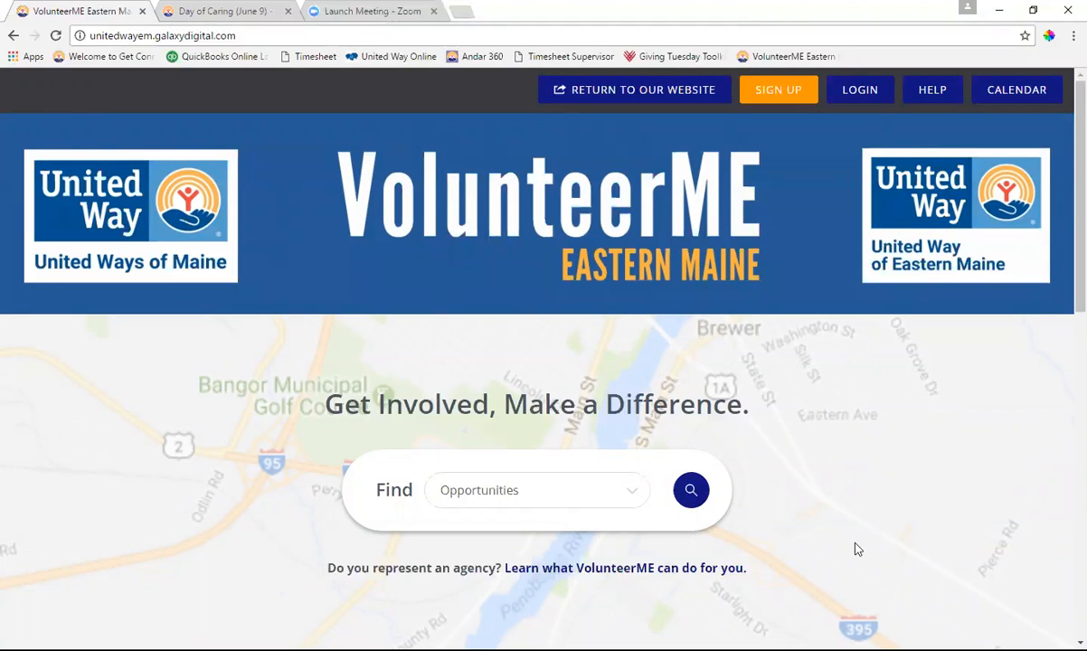
Open the organization sign-up form and enter the name 'Logos Not for Profit'
{"action": "left_click", "coordinate": [615, 569]}
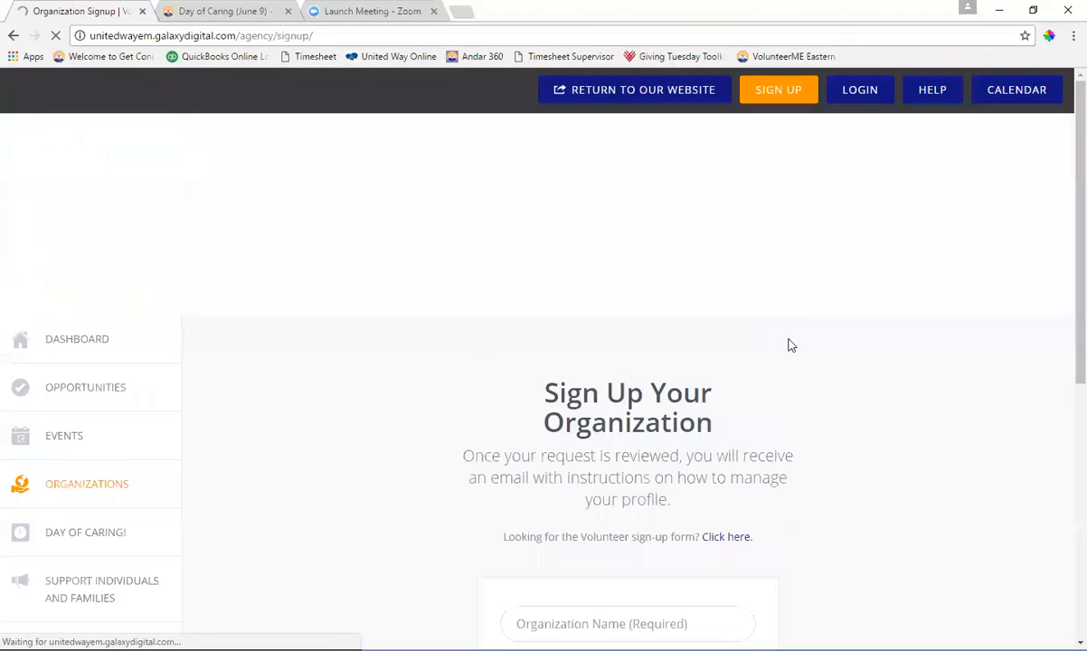
{"action": "scroll", "coordinate": [861, 415], "scroll_direction": "down", "scroll_amount": 2}
{"action": "scroll", "coordinate": [861, 415], "scroll_direction": "down", "scroll_amount": 3}
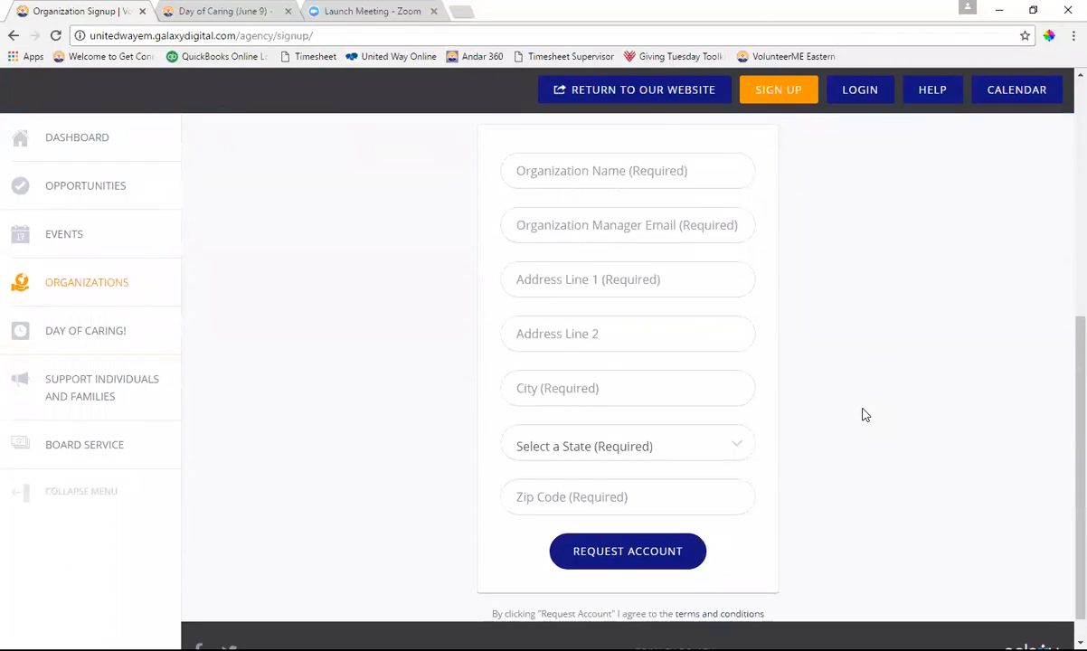
{"action": "scroll", "coordinate": [863, 414], "scroll_direction": "up", "scroll_amount": 1}
{"action": "left_click", "coordinate": [607, 261]}
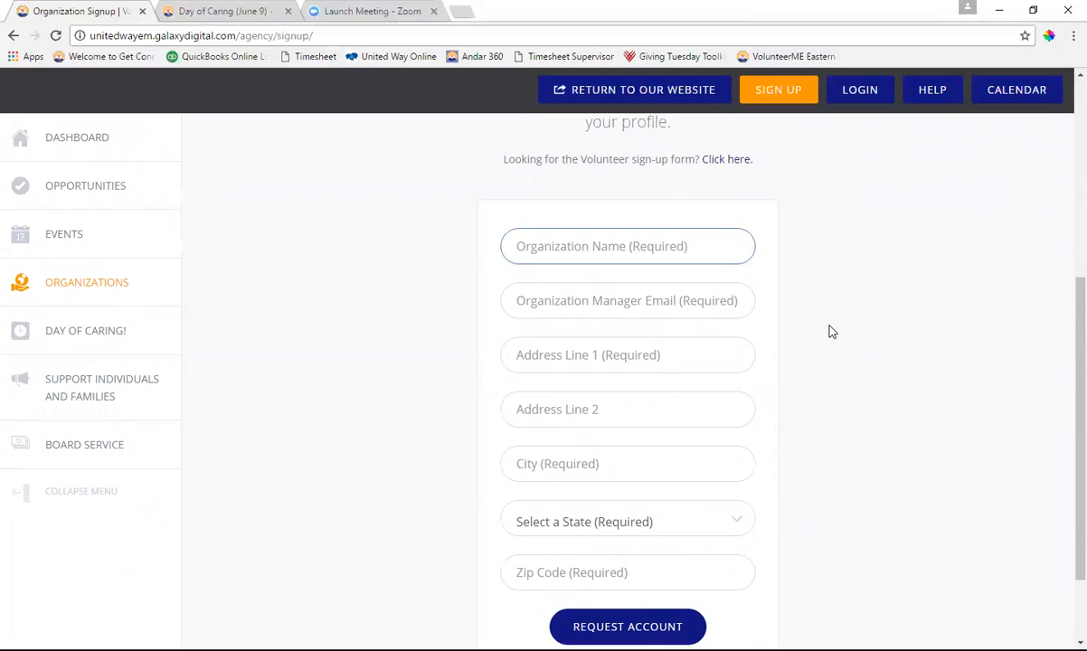
{"action": "type", "text": "L"}
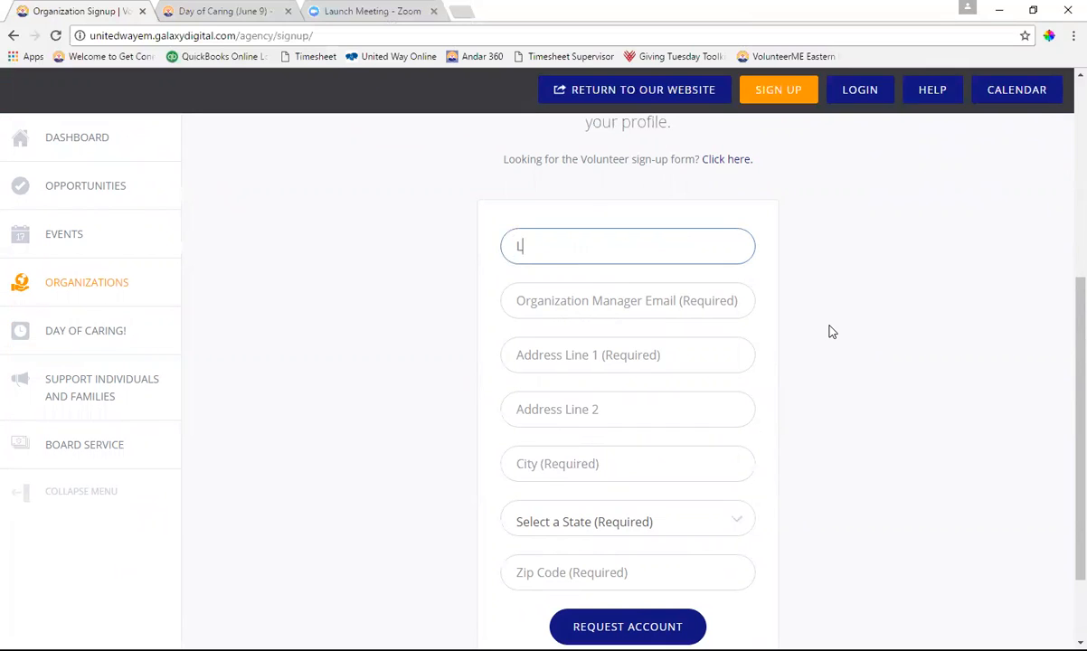
{"action": "type", "text": "ogos Not for Profit"}
{"action": "key", "text": "Tab"}
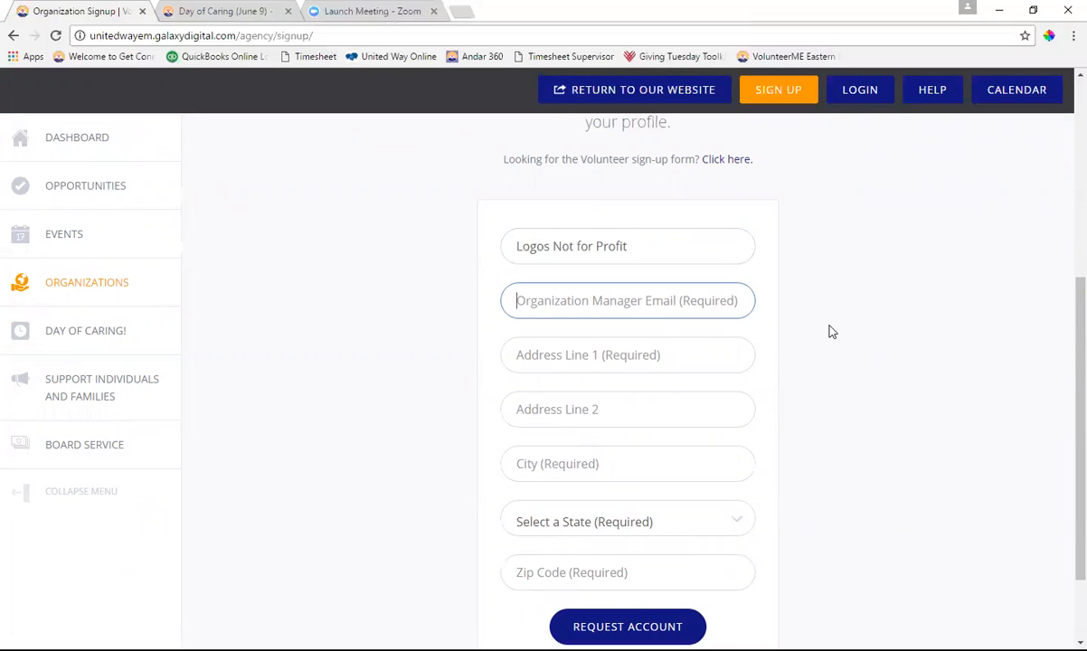
Enter the manager's e-mail, autofill the saved address, set a password, and submit the request
{"action": "type", "text": "jsample@sample.com"}
{"action": "key", "text": "Tab"}
{"action": "type", "text": "123"}
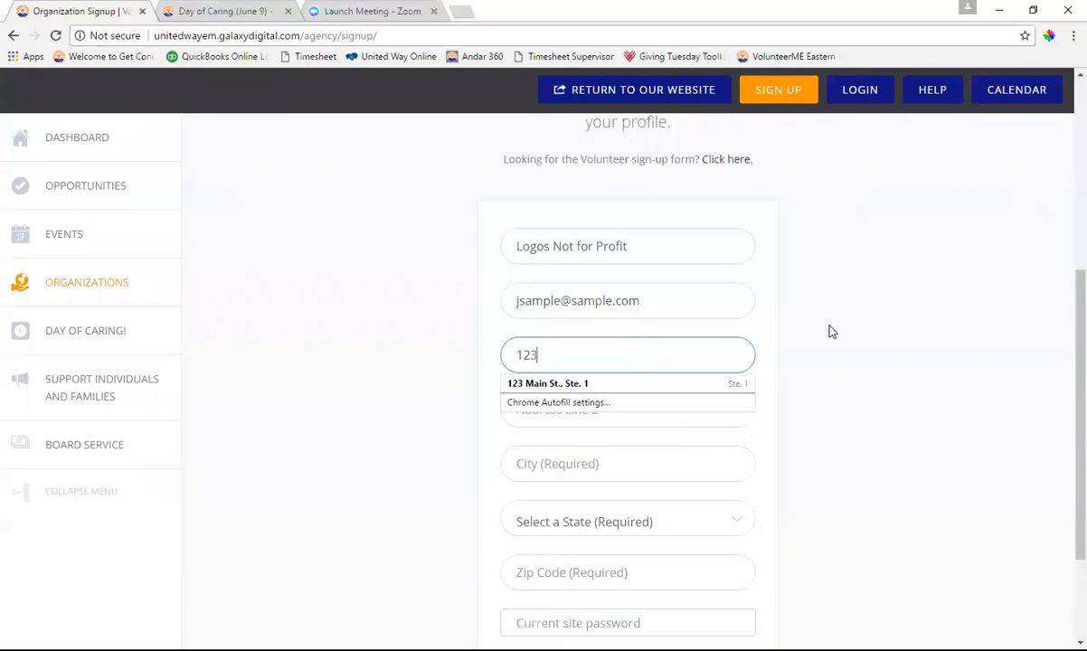
{"action": "left_click", "coordinate": [695, 384]}
{"action": "scroll", "coordinate": [733, 452], "scroll_direction": "down", "scroll_amount": 2}
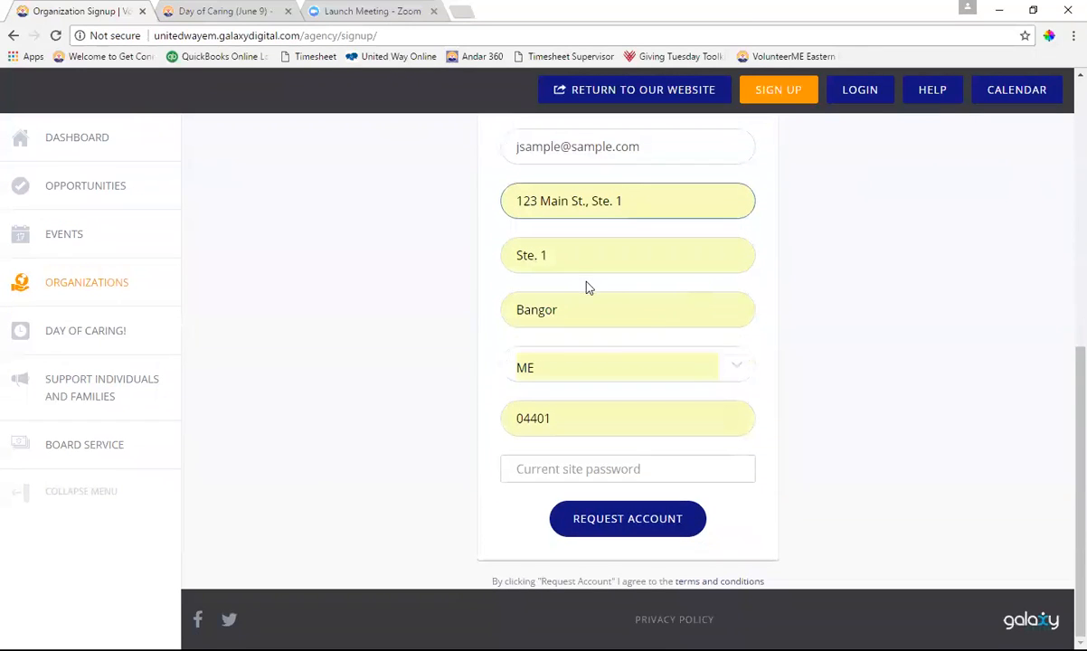
{"action": "left_click", "coordinate": [661, 470]}
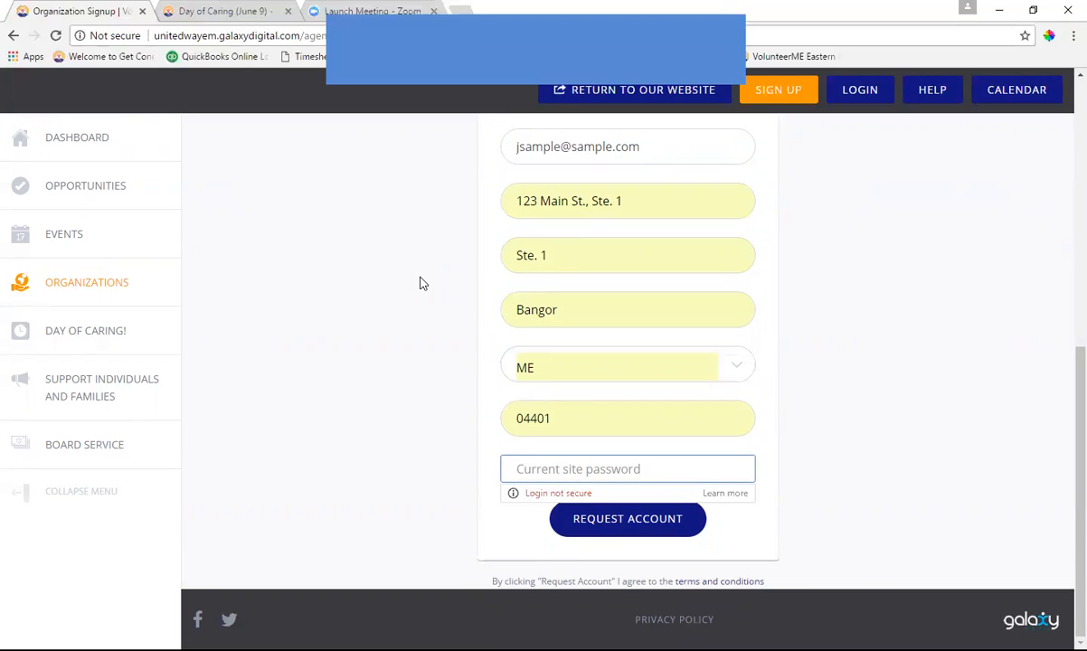
{"action": "type", "text": "•••••••"}
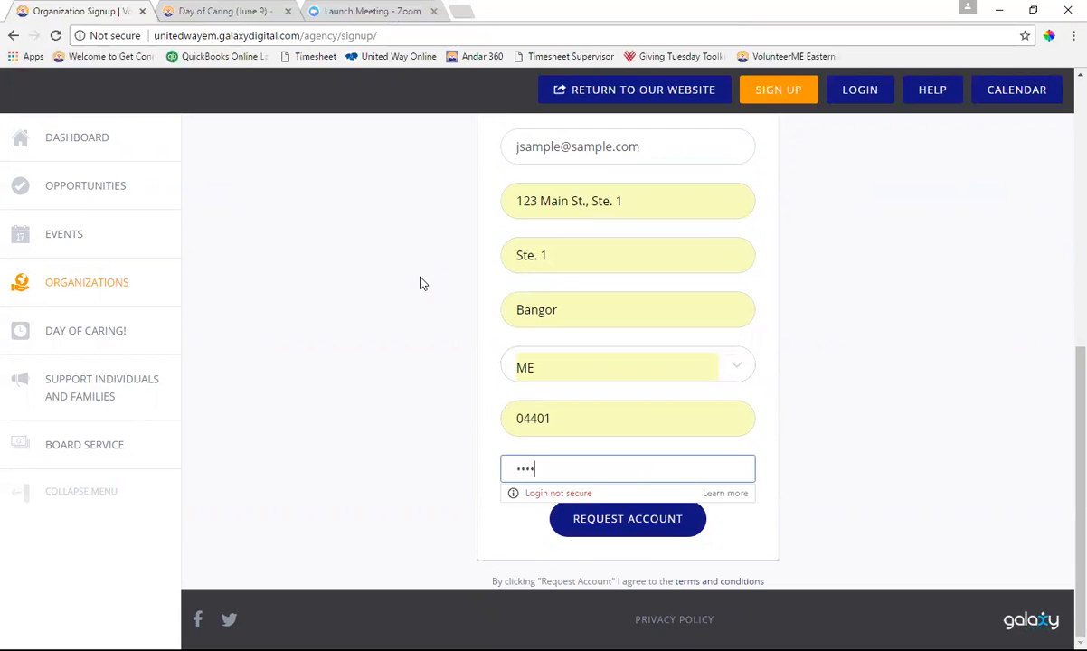
{"action": "type", "text": "•"}
{"action": "left_click", "coordinate": [619, 520]}
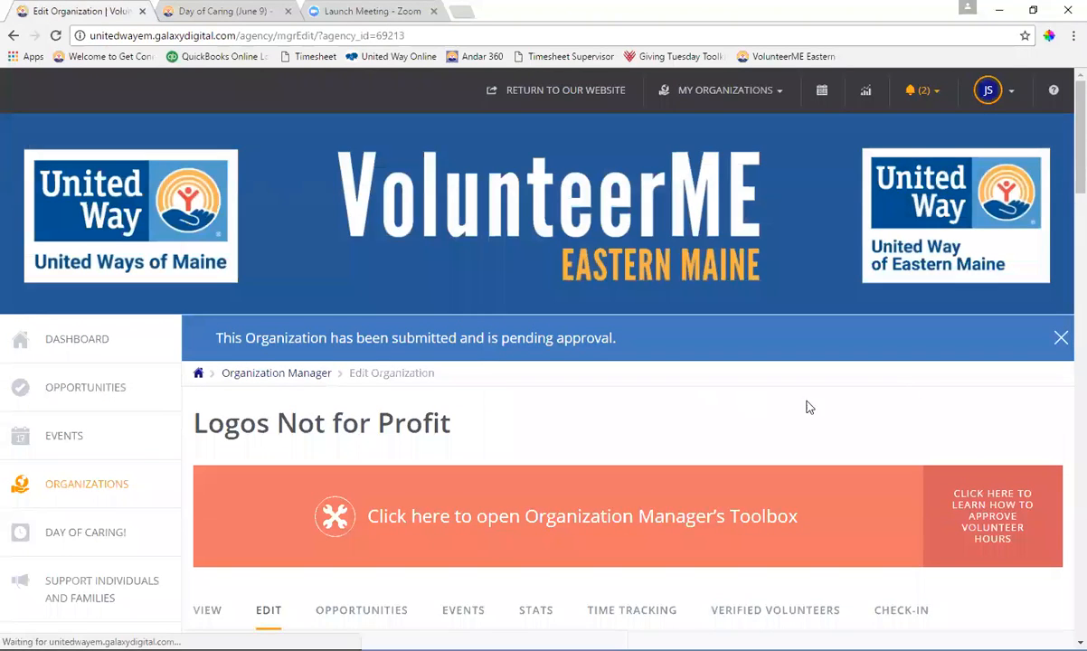
{"action": "scroll", "coordinate": [885, 366], "scroll_direction": "down", "scroll_amount": 5}
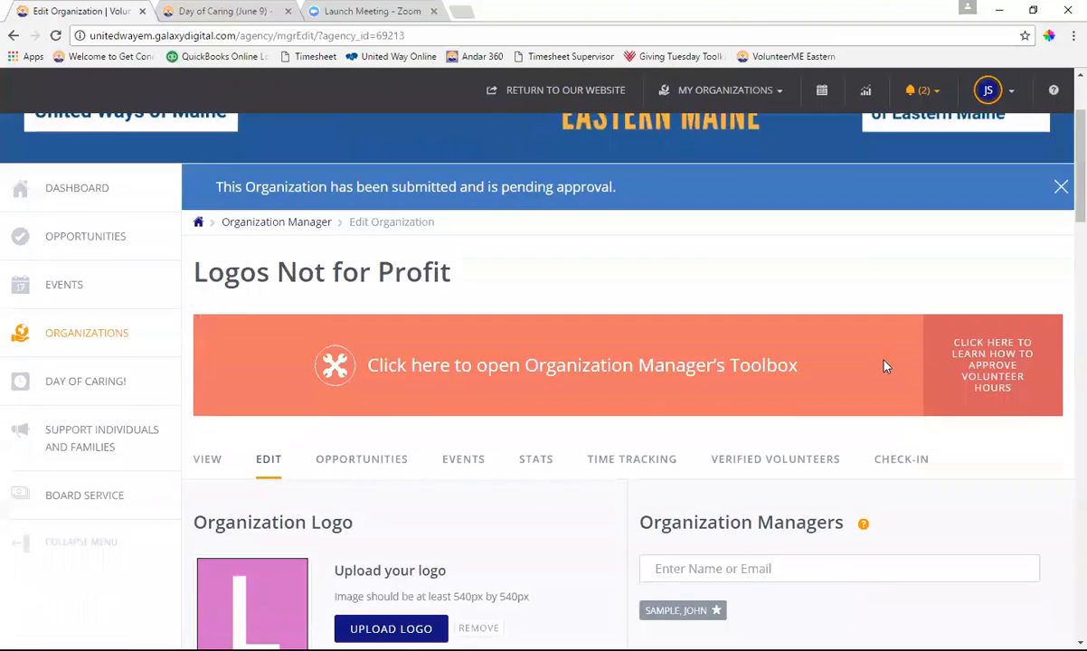
{"action": "scroll", "coordinate": [721, 380], "scroll_direction": "down", "scroll_amount": 2}
{"action": "scroll", "coordinate": [721, 381], "scroll_direction": "up", "scroll_amount": 7}
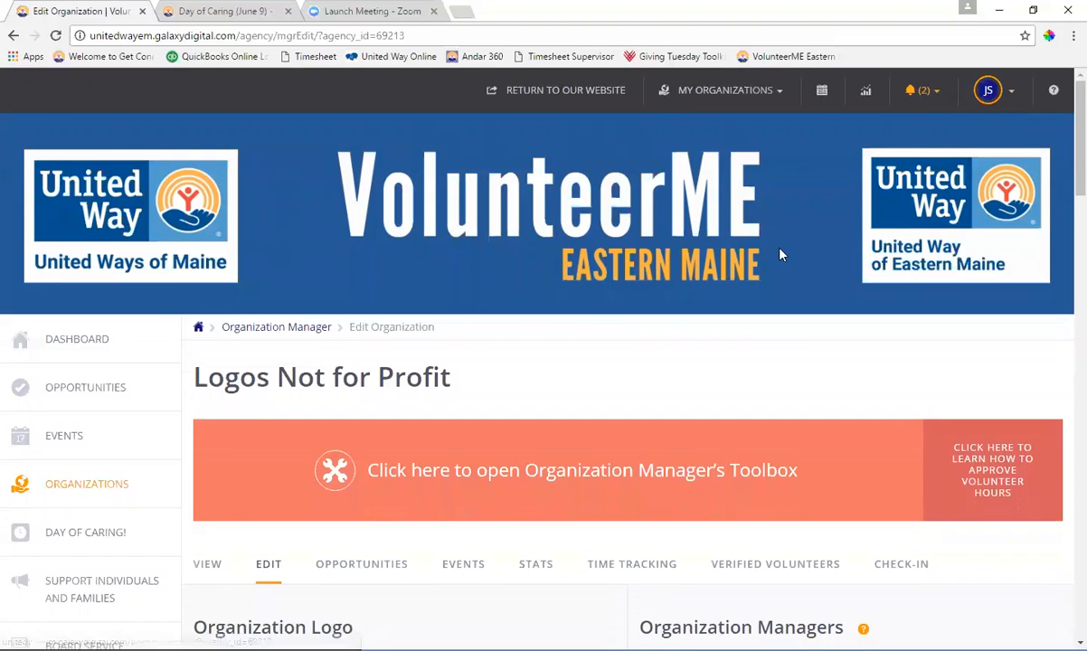
{"action": "scroll", "coordinate": [740, 340], "scroll_direction": "down", "scroll_amount": 3}
{"action": "scroll", "coordinate": [741, 342], "scroll_direction": "down", "scroll_amount": 1}
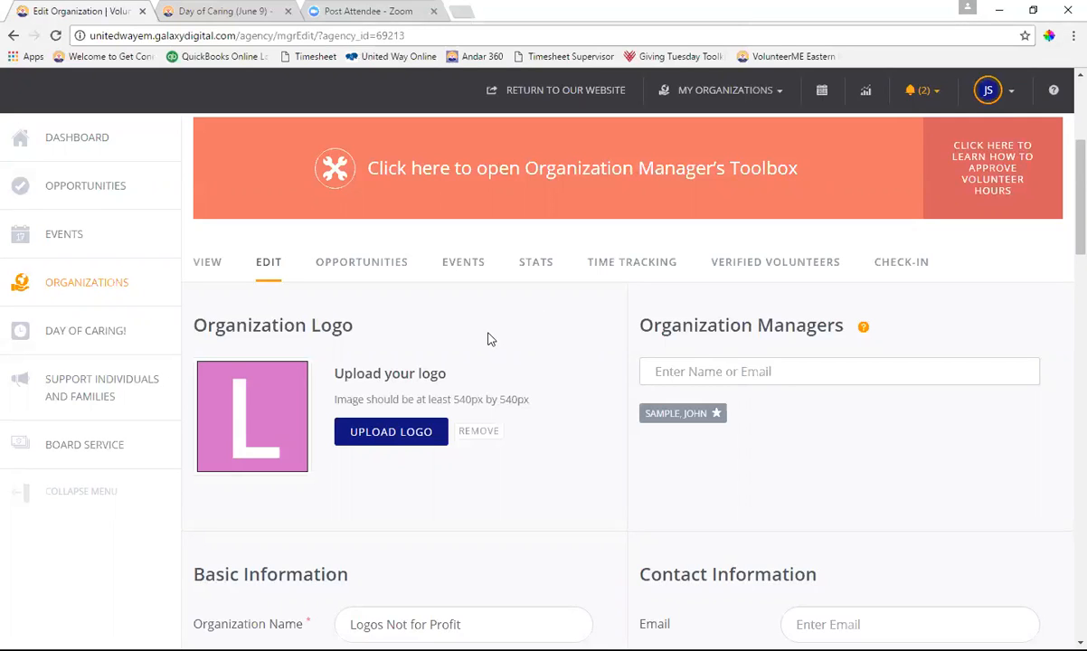
Upload the 'logo' image file as the organization logo and save it
{"action": "left_click", "coordinate": [392, 434]}
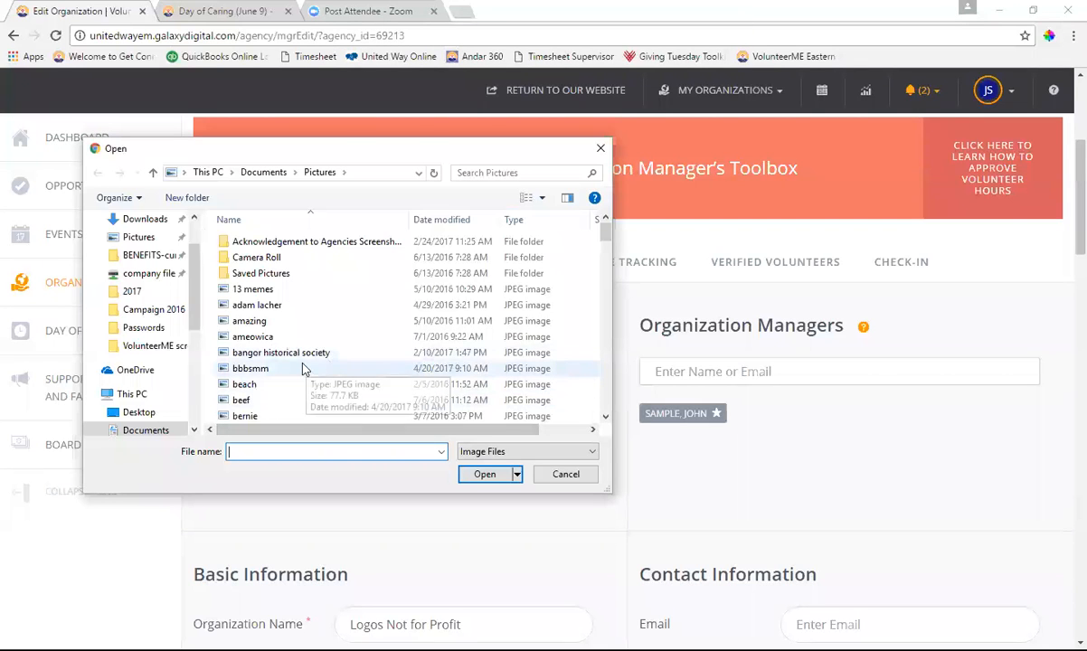
{"action": "scroll", "coordinate": [304, 367], "scroll_direction": "down", "scroll_amount": 3}
{"action": "scroll", "coordinate": [304, 368], "scroll_direction": "down", "scroll_amount": 9}
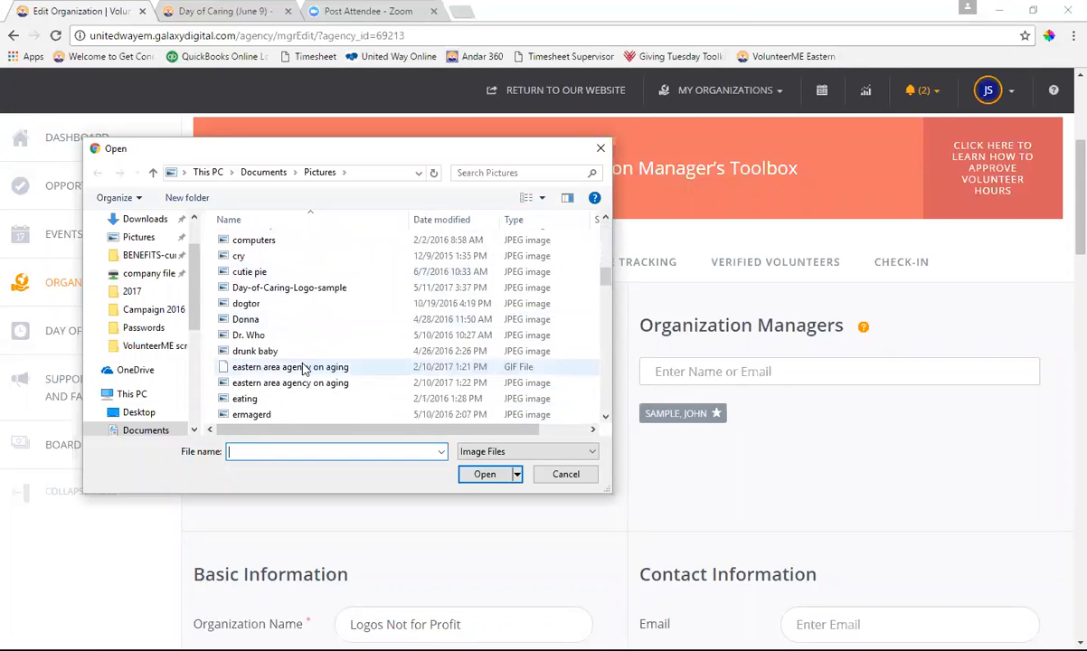
{"action": "scroll", "coordinate": [304, 368], "scroll_direction": "down", "scroll_amount": 10}
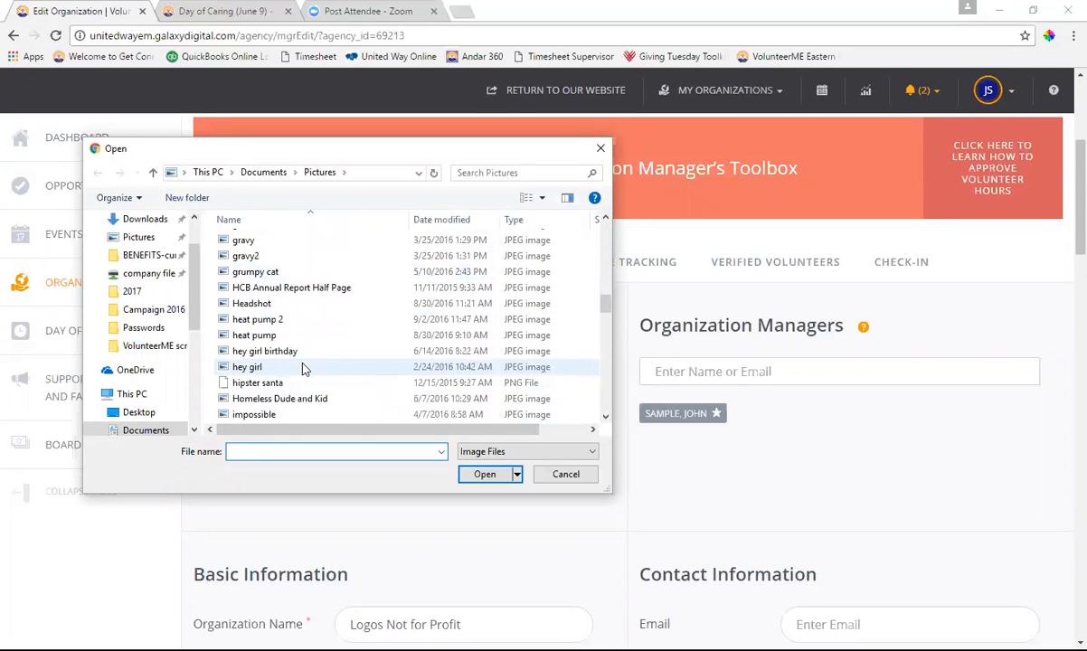
{"action": "left_click", "coordinate": [275, 351]}
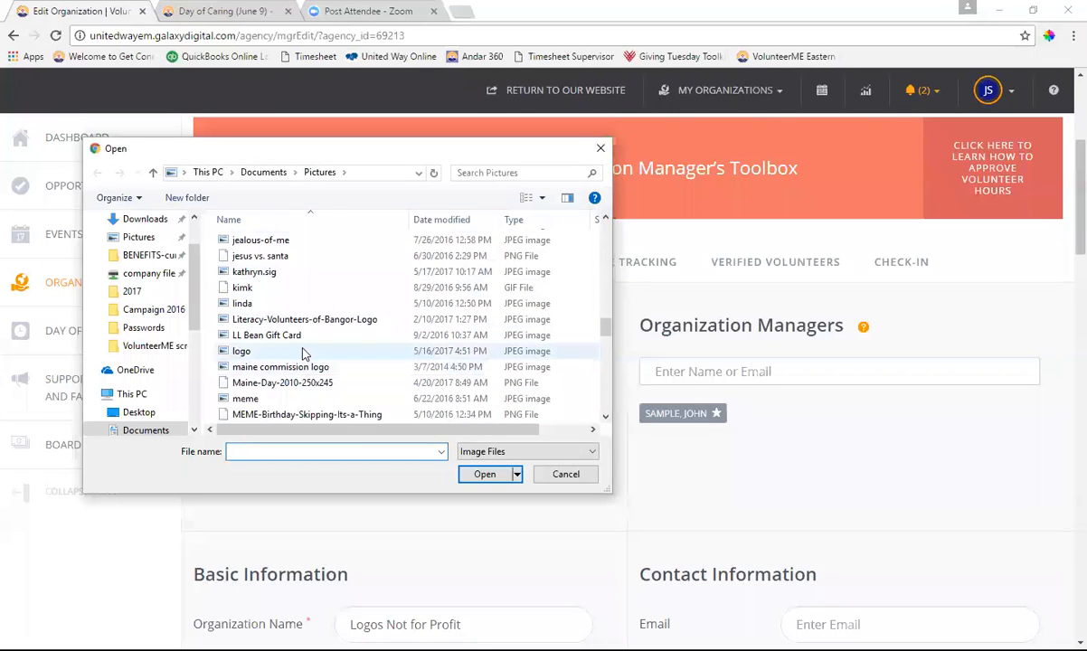
{"action": "left_click", "coordinate": [481, 477]}
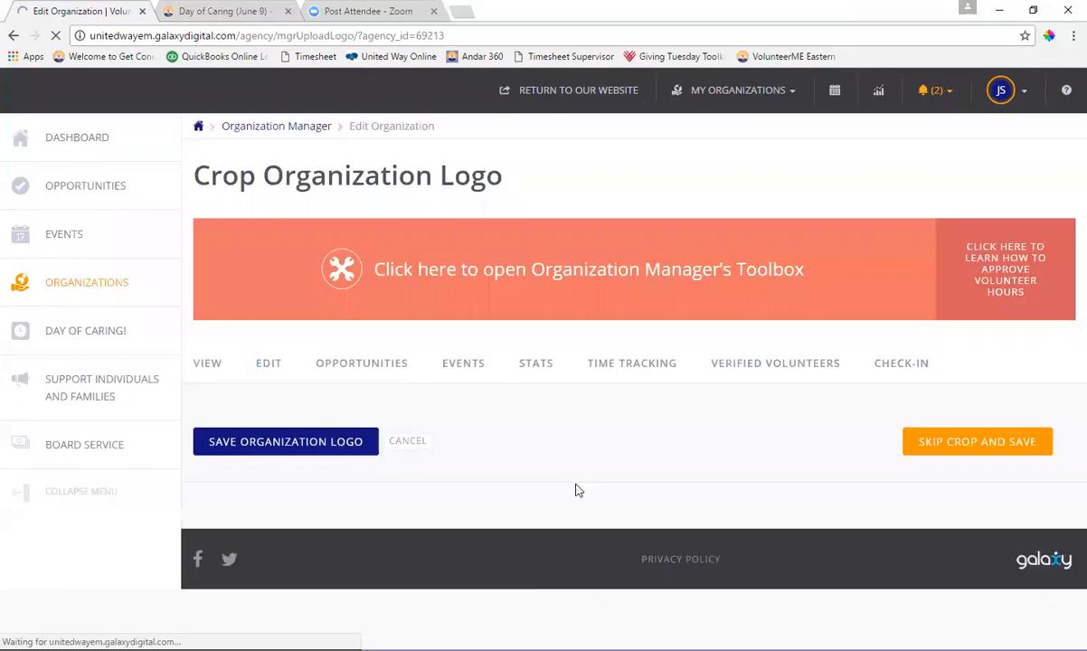
{"action": "scroll", "coordinate": [615, 376], "scroll_direction": "down", "scroll_amount": 4}
{"action": "scroll", "coordinate": [614, 376], "scroll_direction": "down", "scroll_amount": 2}
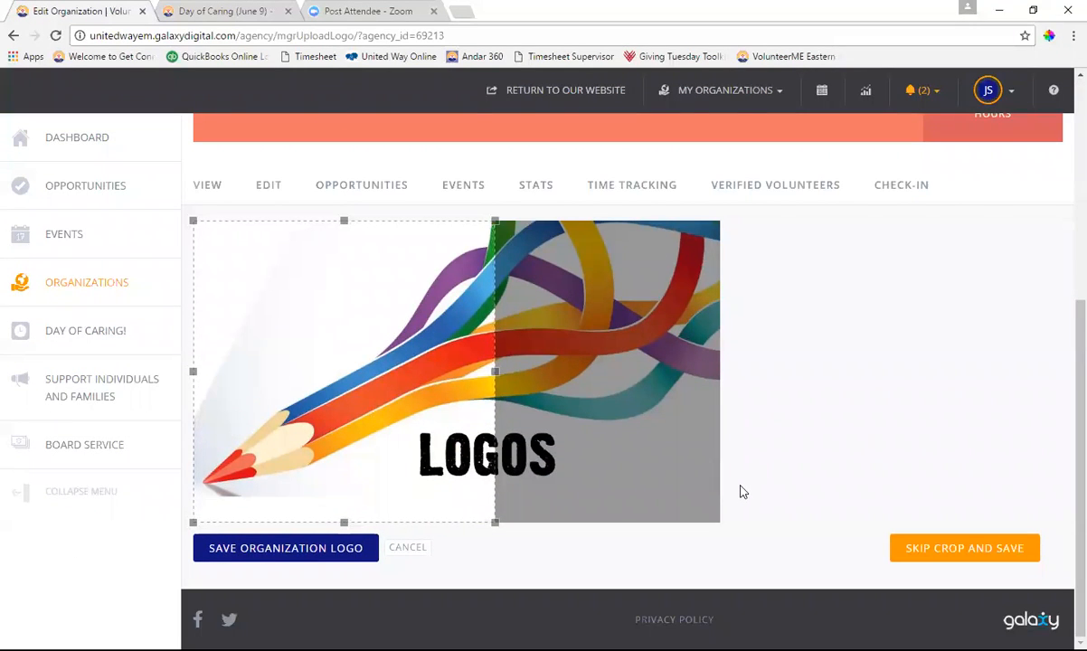
{"action": "left_click", "coordinate": [344, 552]}
{"action": "scroll", "coordinate": [759, 416], "scroll_direction": "down", "scroll_amount": 6}
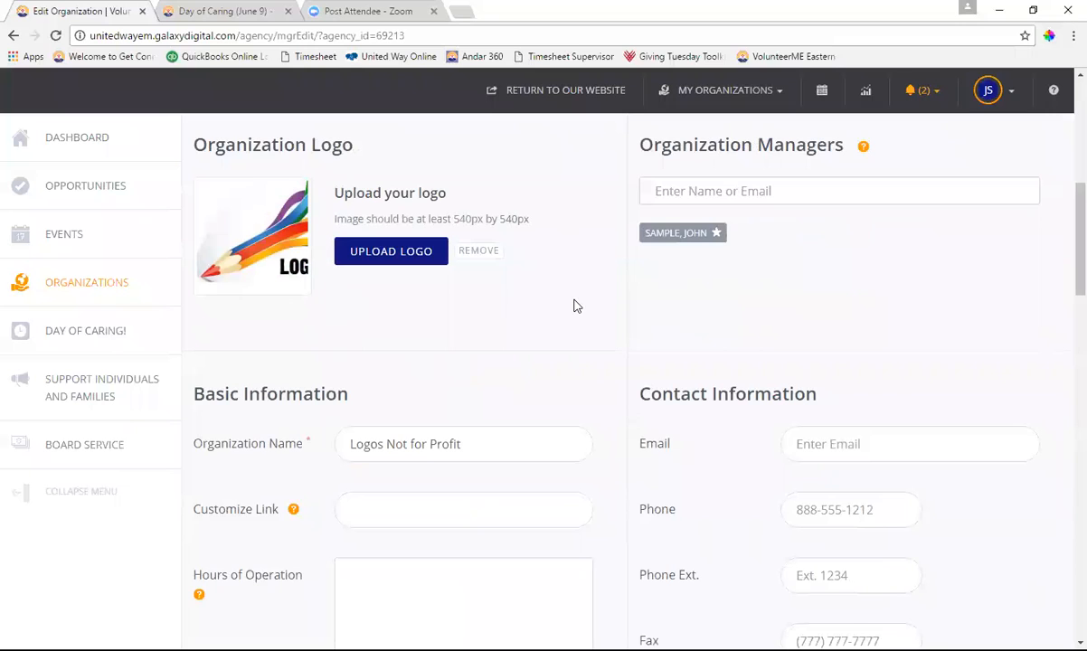
Enter hours of operation as 8a-4:30pm
{"action": "scroll", "coordinate": [576, 299], "scroll_direction": "down", "scroll_amount": 2}
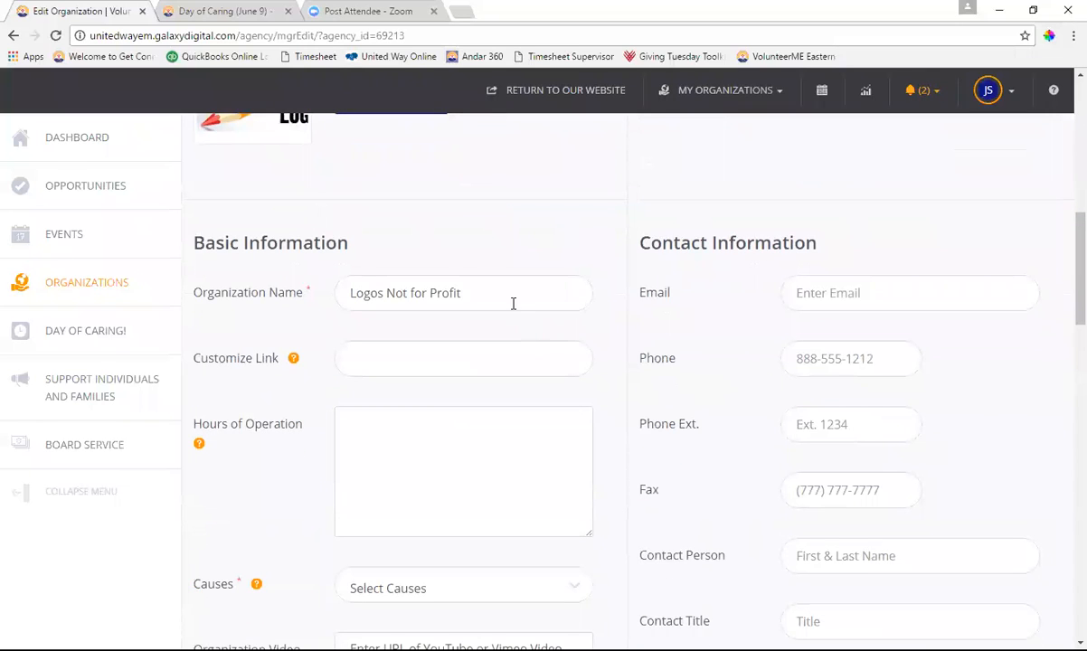
{"action": "scroll", "coordinate": [588, 371], "scroll_direction": "down", "scroll_amount": 2}
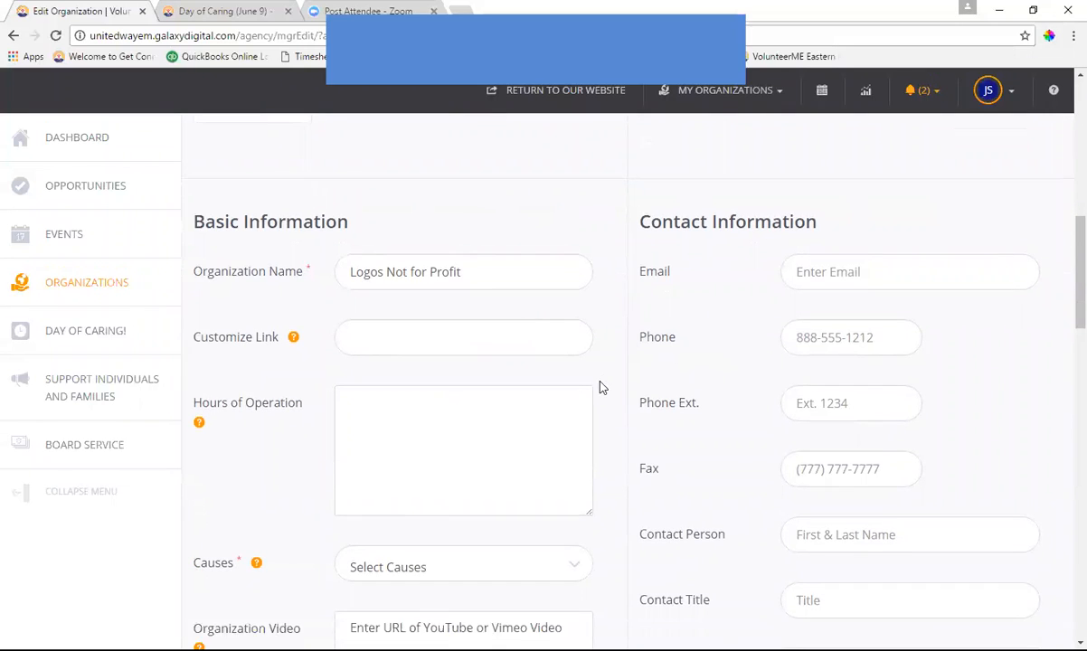
{"action": "left_click", "coordinate": [440, 275]}
{"action": "type", "text": "8"}
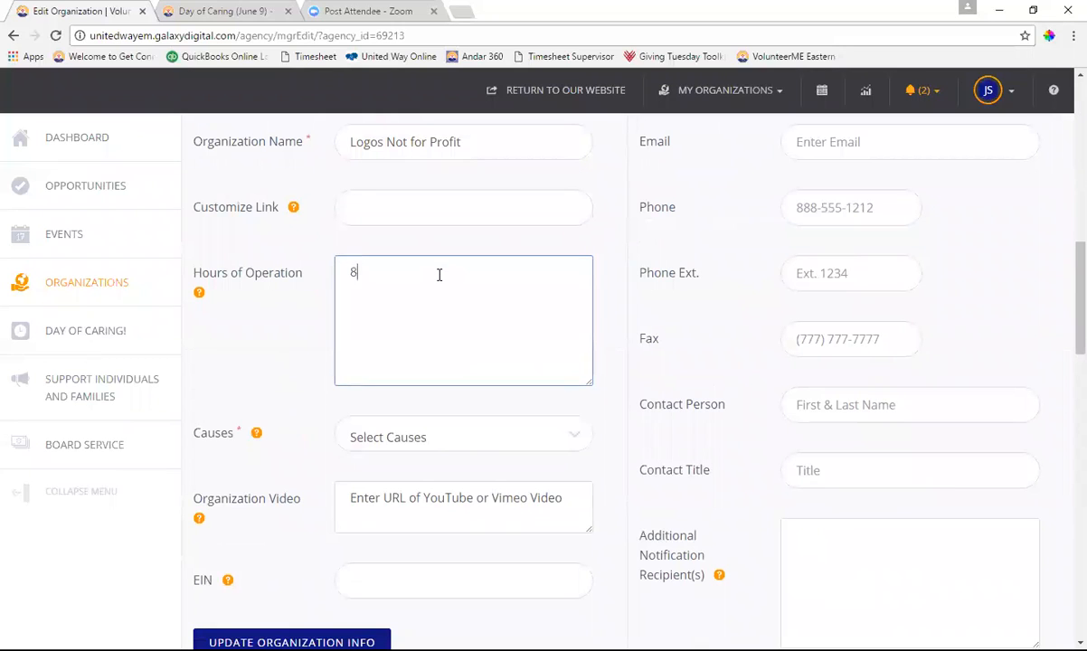
{"action": "type", "text": "a-4:30pm"}
Add Veterans & Military Families, Homelessness & Housing, Children, Youth, & Families, and Advocacy & Human Rights as causes
{"action": "left_click", "coordinate": [496, 438]}
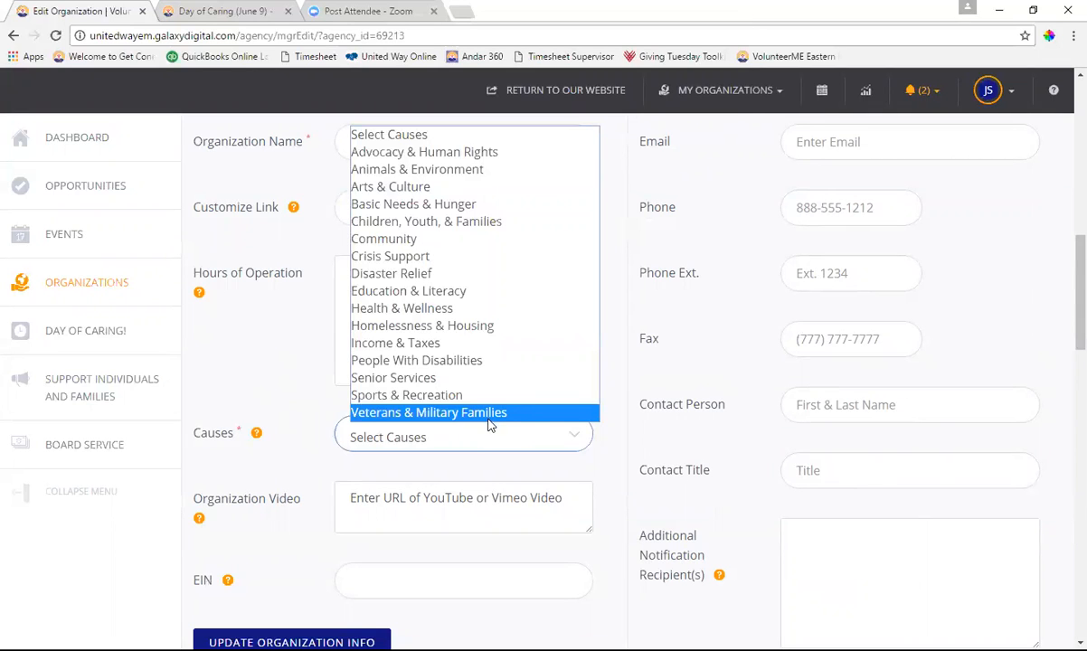
{"action": "left_click", "coordinate": [487, 416]}
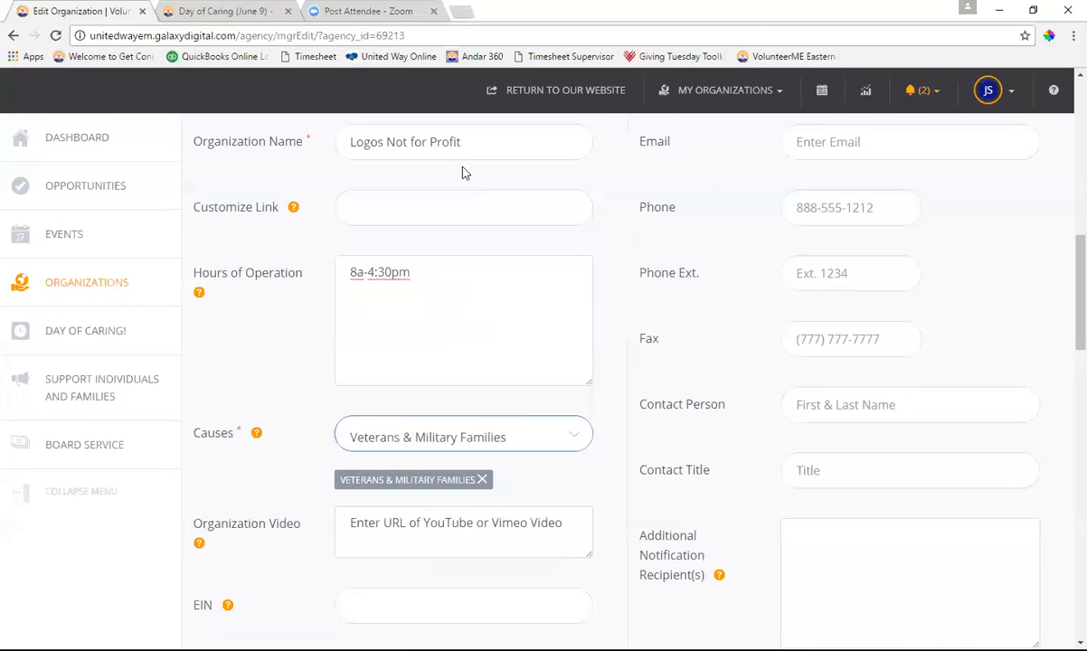
{"action": "left_click", "coordinate": [574, 441]}
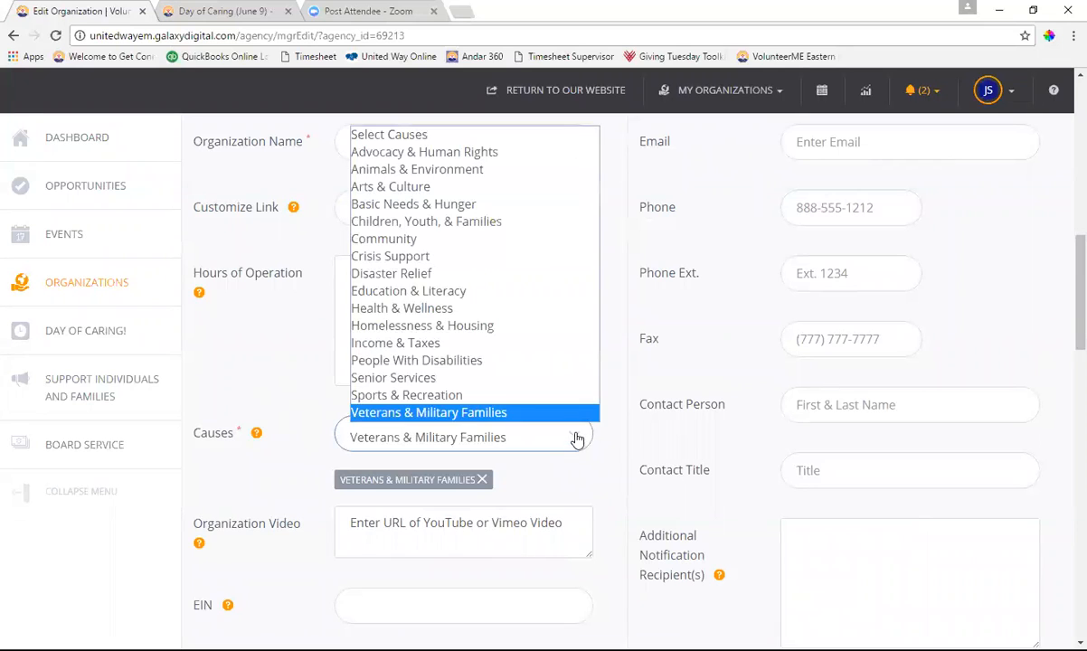
{"action": "left_click", "coordinate": [438, 327]}
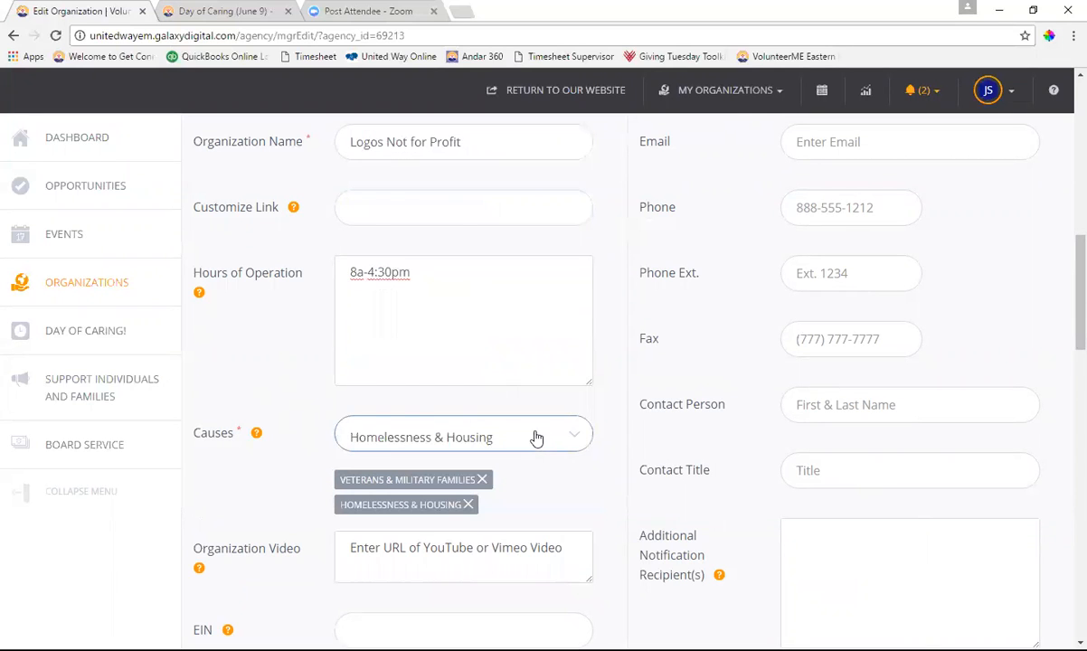
{"action": "left_click", "coordinate": [539, 439]}
{"action": "left_click", "coordinate": [434, 222]}
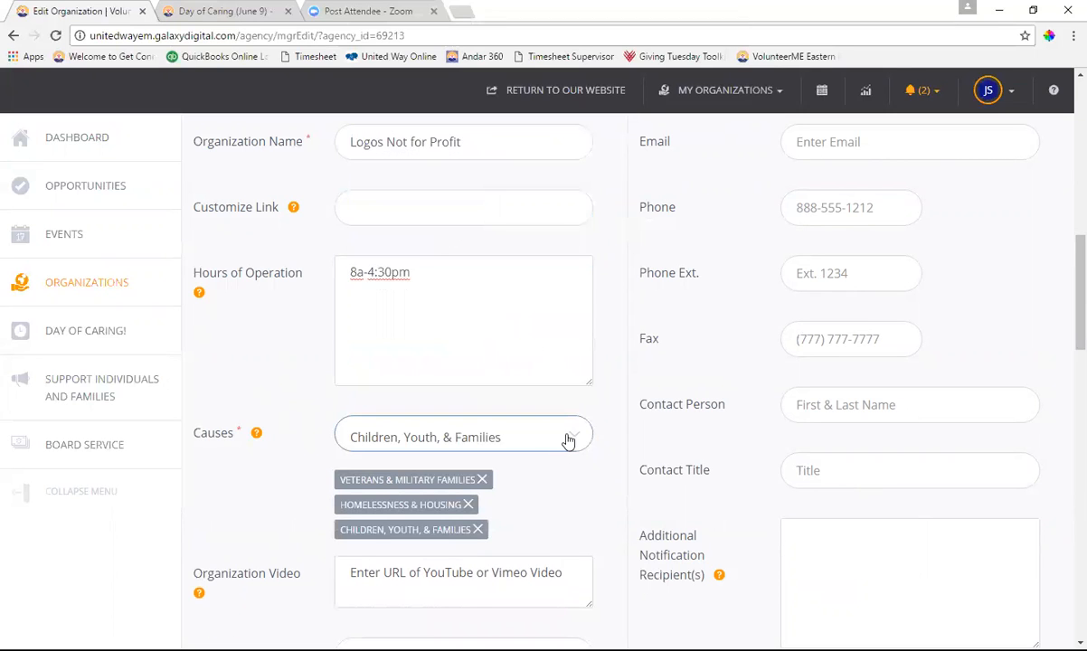
{"action": "left_click", "coordinate": [567, 440]}
{"action": "left_click", "coordinate": [387, 152]}
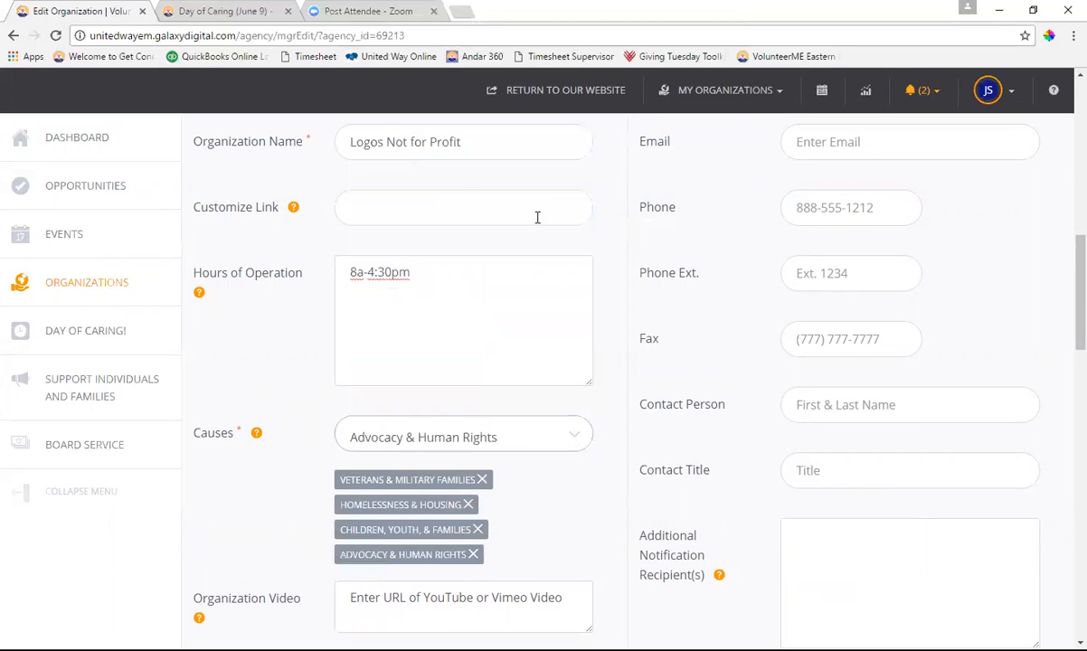
{"action": "scroll", "coordinate": [540, 310], "scroll_direction": "down", "scroll_amount": 3}
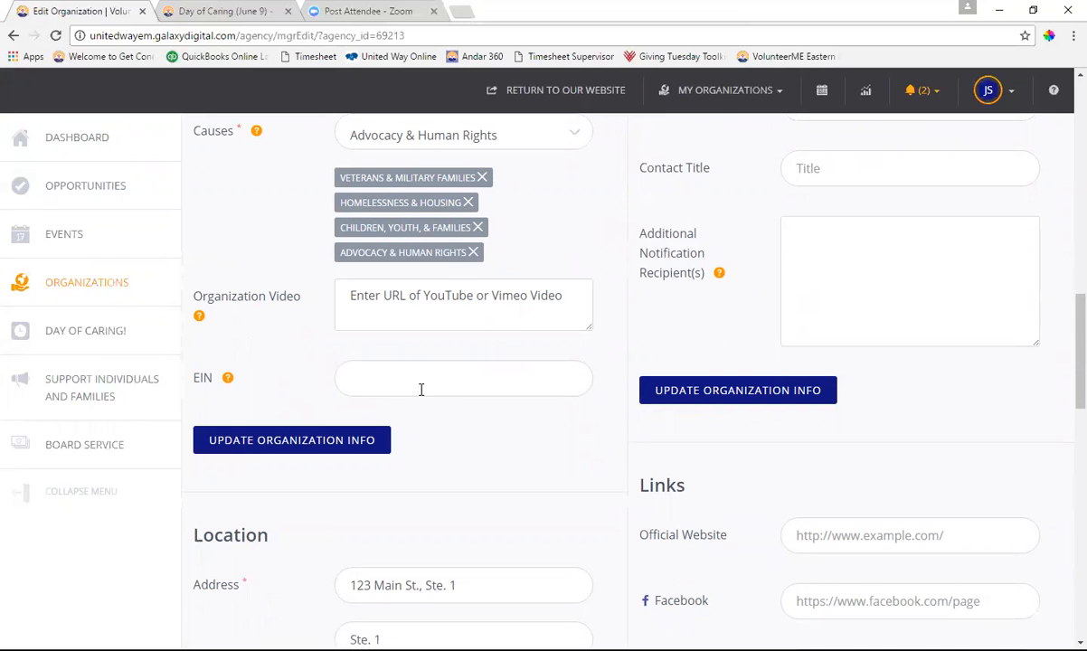
Write 'Logos, lots of them.' in the Who We Are description
{"action": "scroll", "coordinate": [421, 388], "scroll_direction": "down", "scroll_amount": 4}
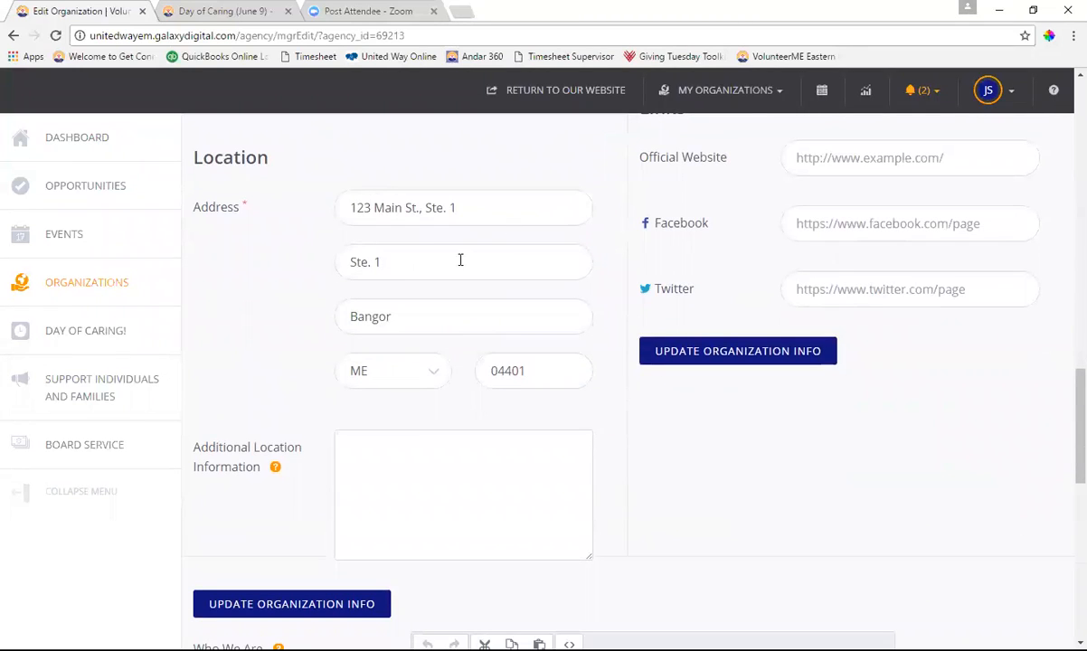
{"action": "scroll", "coordinate": [447, 381], "scroll_direction": "down", "scroll_amount": 2}
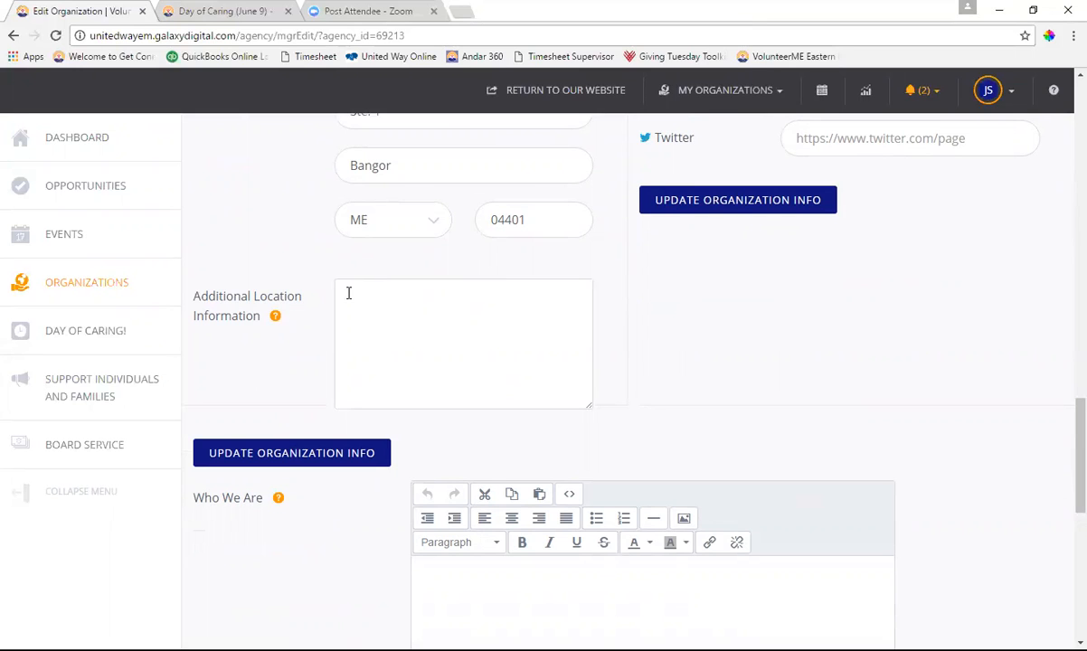
{"action": "left_click", "coordinate": [382, 340]}
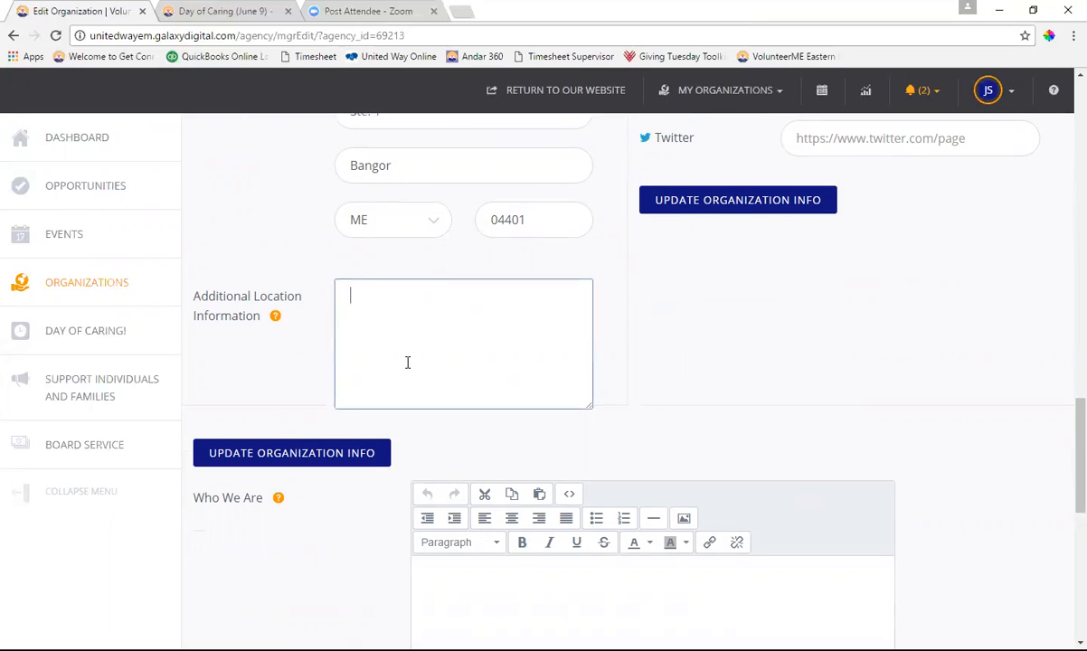
{"action": "scroll", "coordinate": [427, 338], "scroll_direction": "down", "scroll_amount": 3}
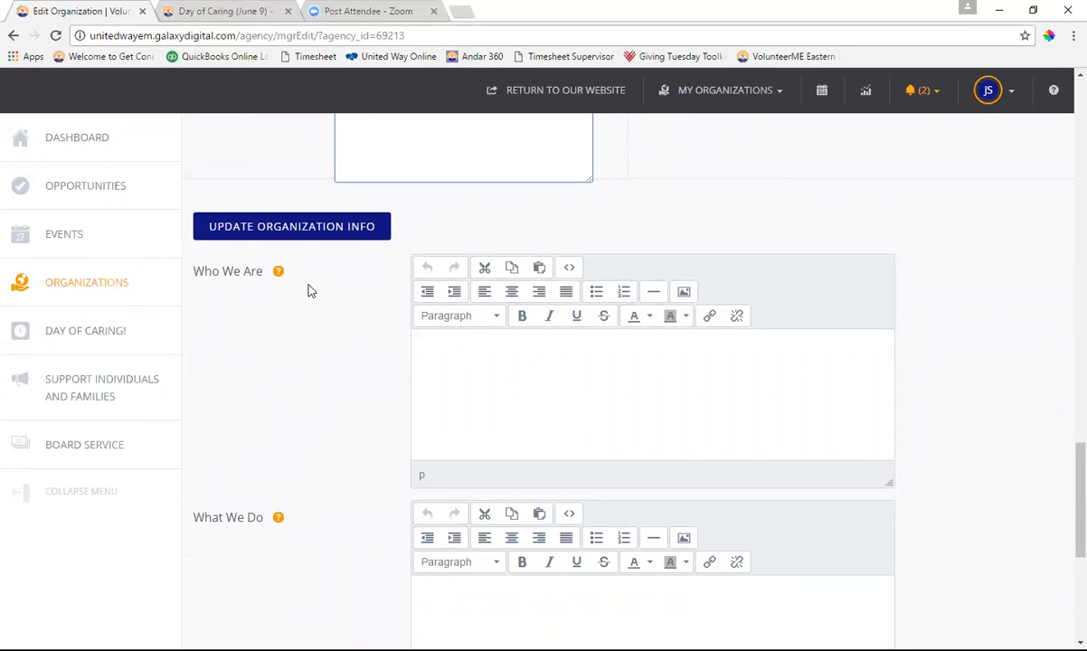
{"action": "left_click", "coordinate": [553, 356]}
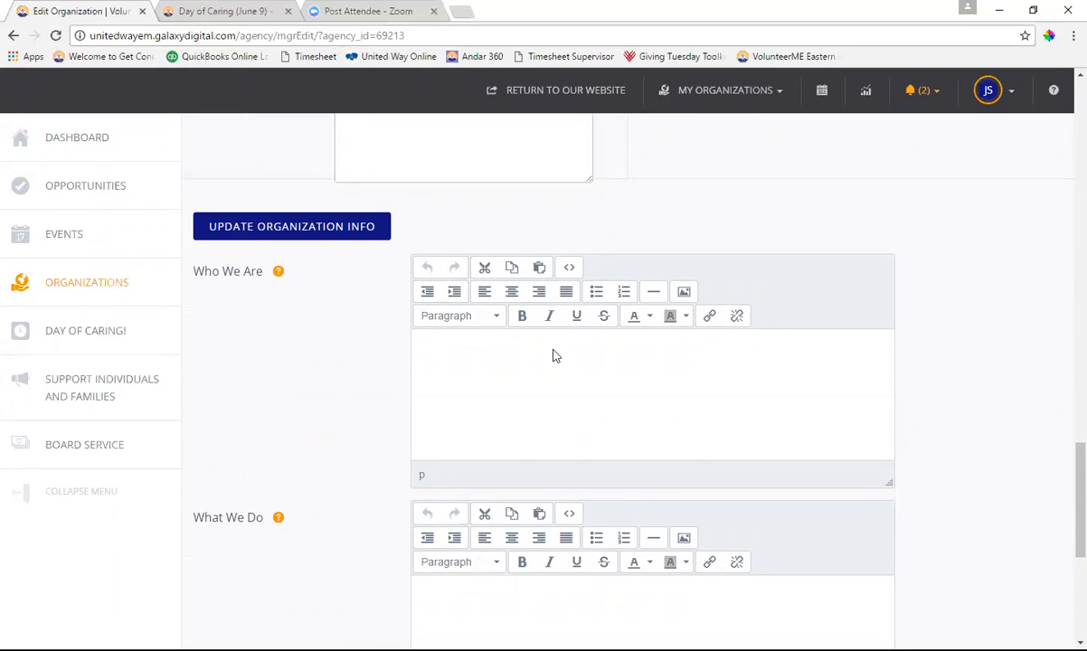
{"action": "type", "text": "Logos, lots of them."}
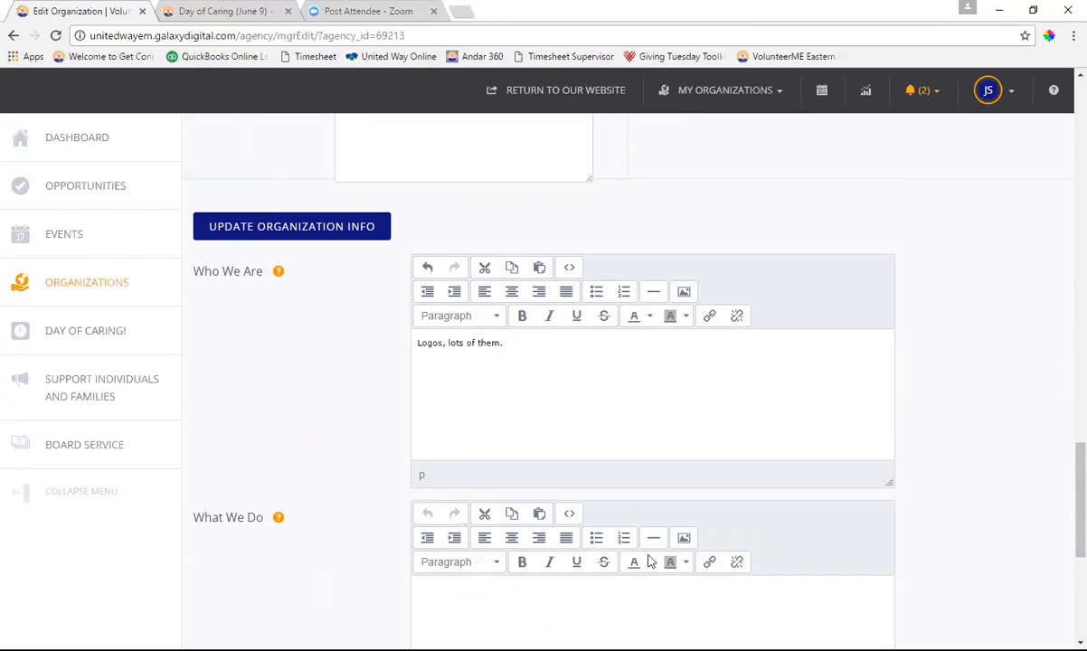
Write 'Help the community.' in the What We Do description
{"action": "left_click", "coordinate": [602, 604]}
{"action": "type", "text": "Help the community."}
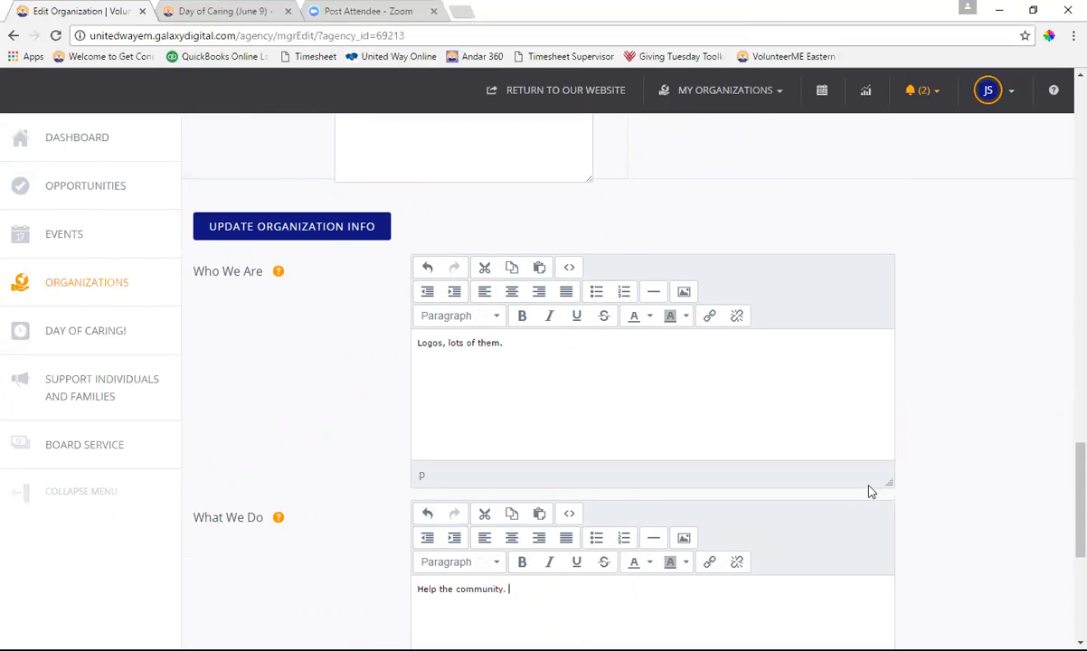
{"action": "scroll", "coordinate": [868, 488], "scroll_direction": "up", "scroll_amount": 10}
{"action": "scroll", "coordinate": [869, 484], "scroll_direction": "up", "scroll_amount": 6}
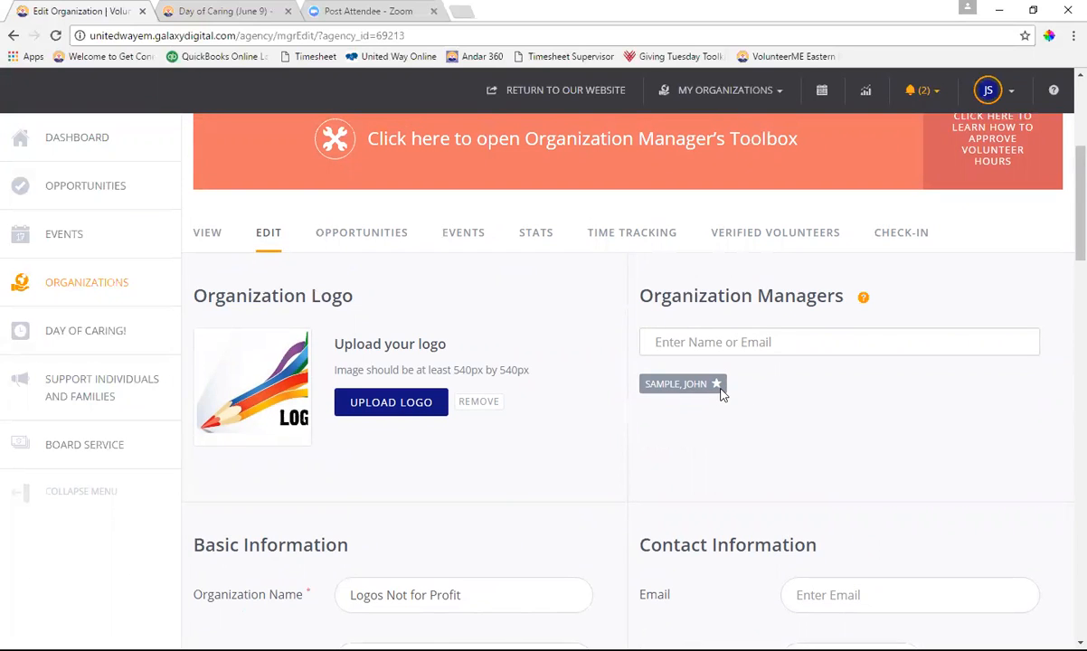
{"action": "mouse_move", "coordinate": [719, 389]}
{"action": "left_click", "coordinate": [783, 337]}
{"action": "type", "text": "ravenscraft"}
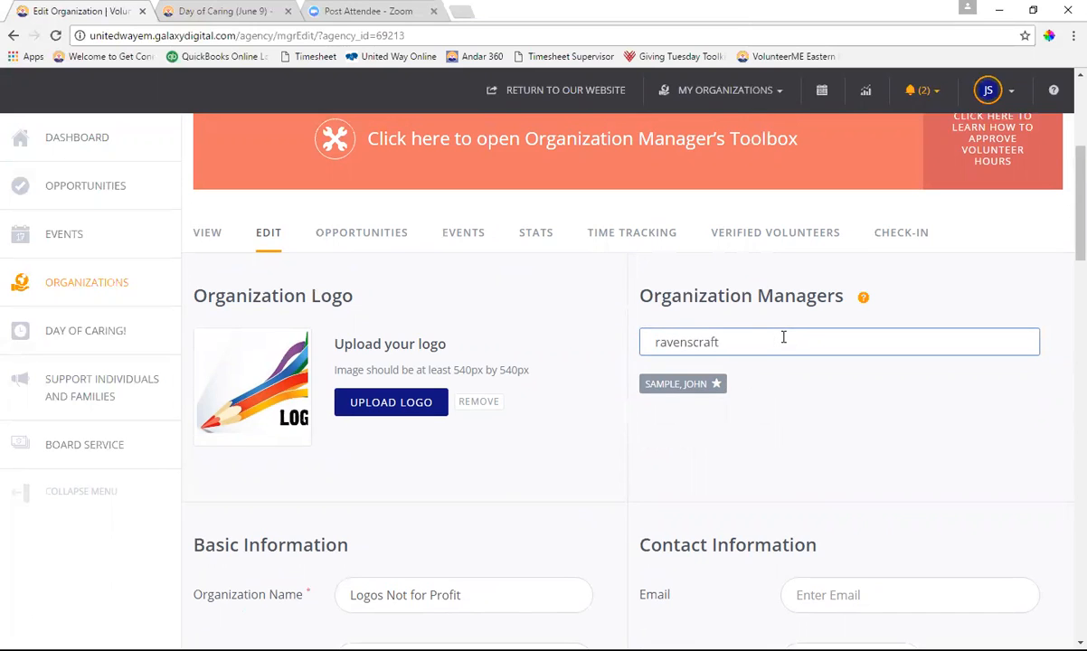
{"action": "type", "text": ", "}
{"action": "type", "text": "ravenscraft"}
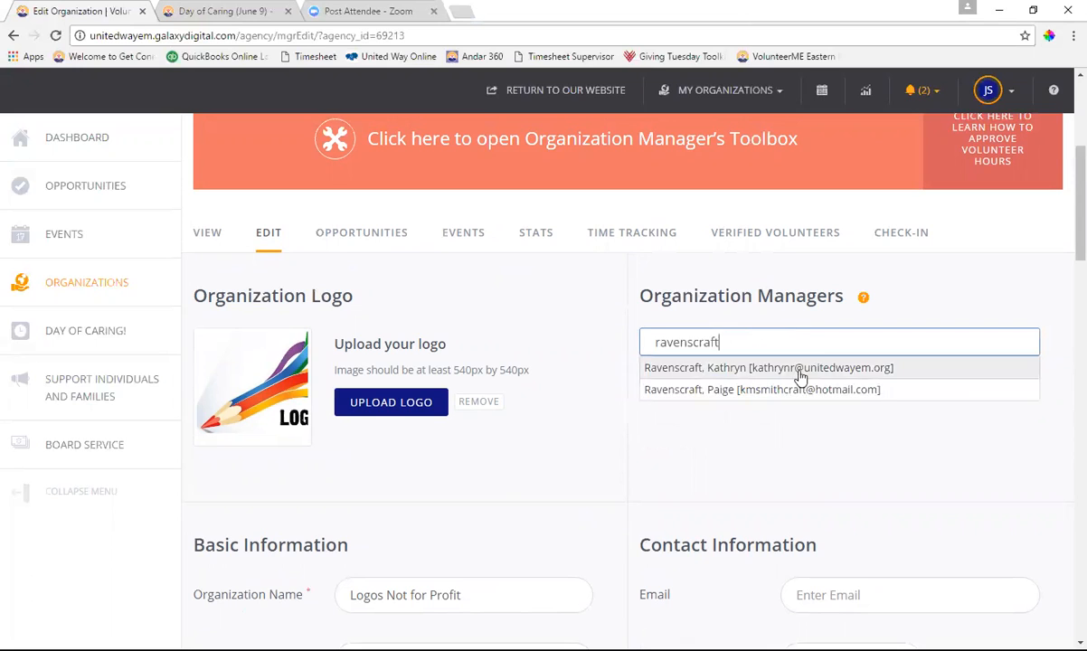
{"action": "left_click", "coordinate": [799, 372]}
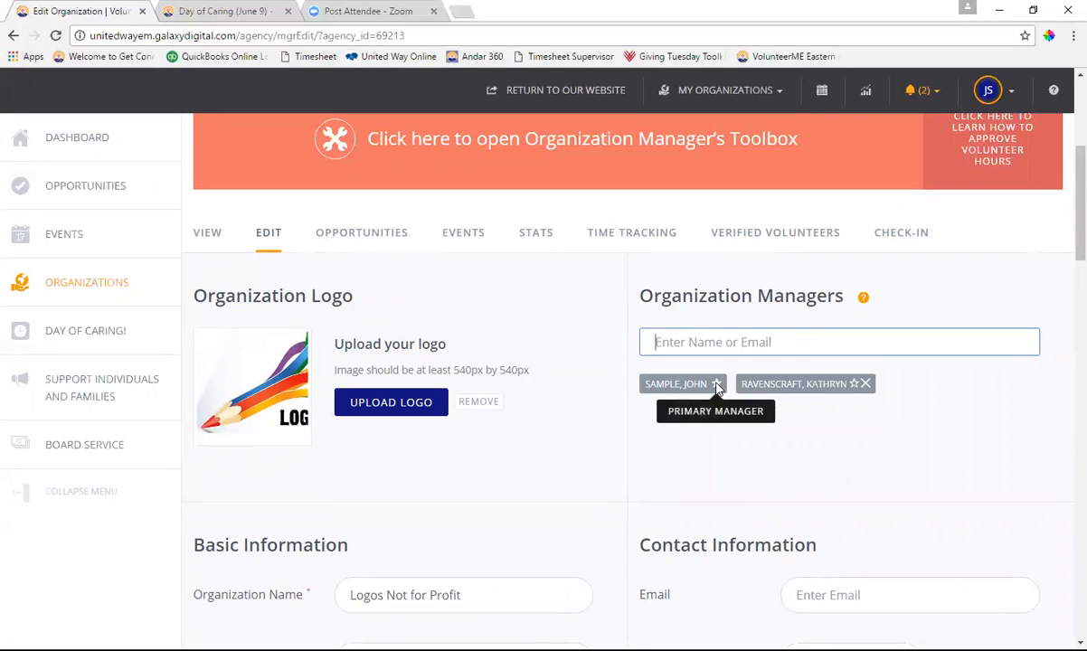
{"action": "left_click", "coordinate": [855, 385]}
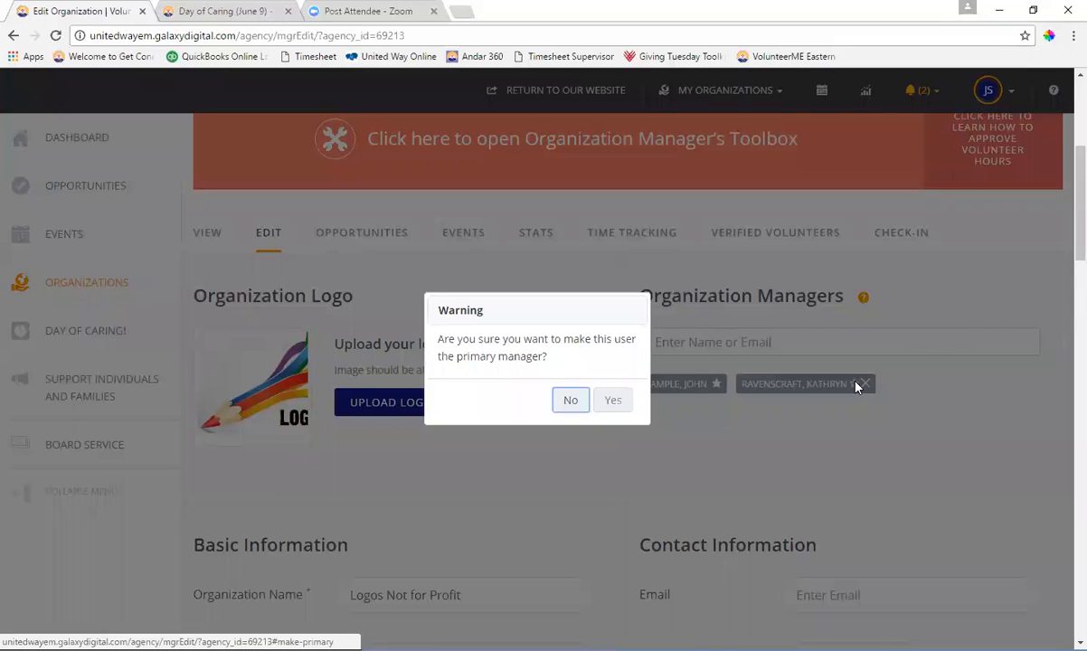
{"action": "left_click", "coordinate": [559, 408]}
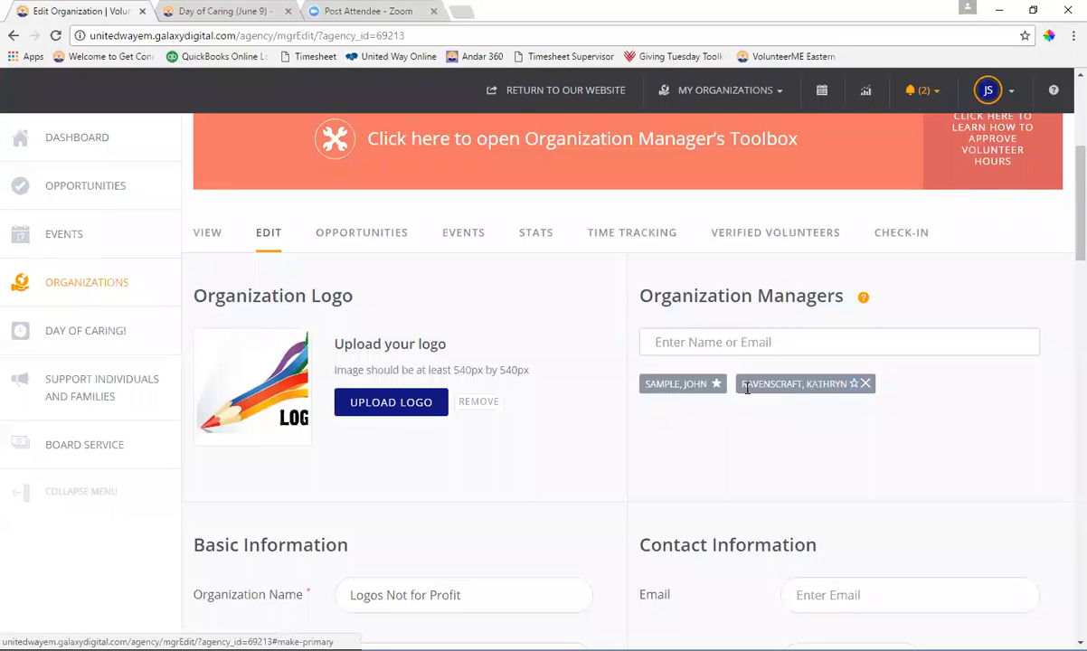
{"action": "left_click", "coordinate": [865, 383]}
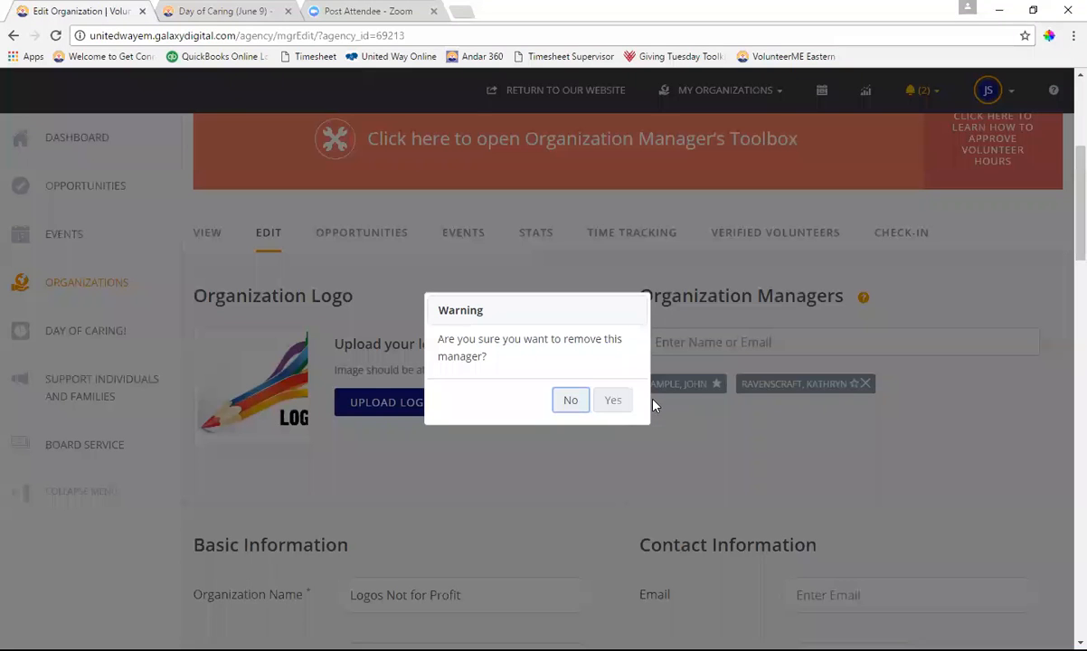
{"action": "left_click", "coordinate": [611, 404]}
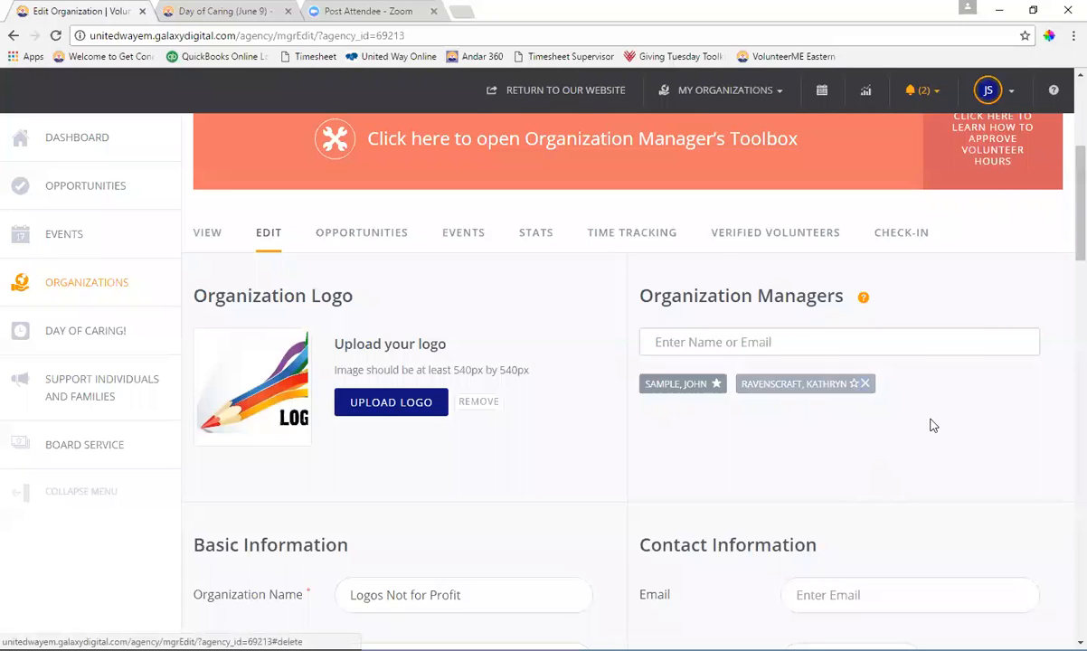
{"action": "scroll", "coordinate": [814, 408], "scroll_direction": "down", "scroll_amount": 3}
Enter the organization's contact e-mail and phone number
{"action": "left_click", "coordinate": [907, 378]}
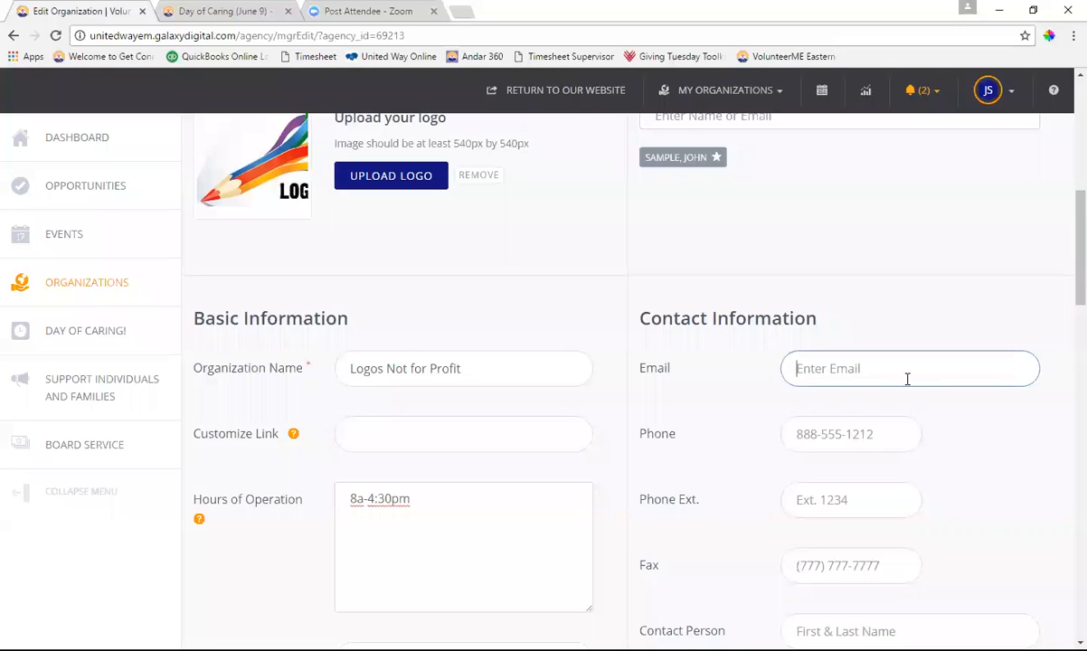
{"action": "scroll", "coordinate": [839, 332], "scroll_direction": "up", "scroll_amount": 1}
{"action": "scroll", "coordinate": [840, 334], "scroll_direction": "down", "scroll_amount": 1}
{"action": "type", "text": "jsample@sample.com"}
{"action": "key", "text": "Tab"}
{"action": "type", "text": "207"}
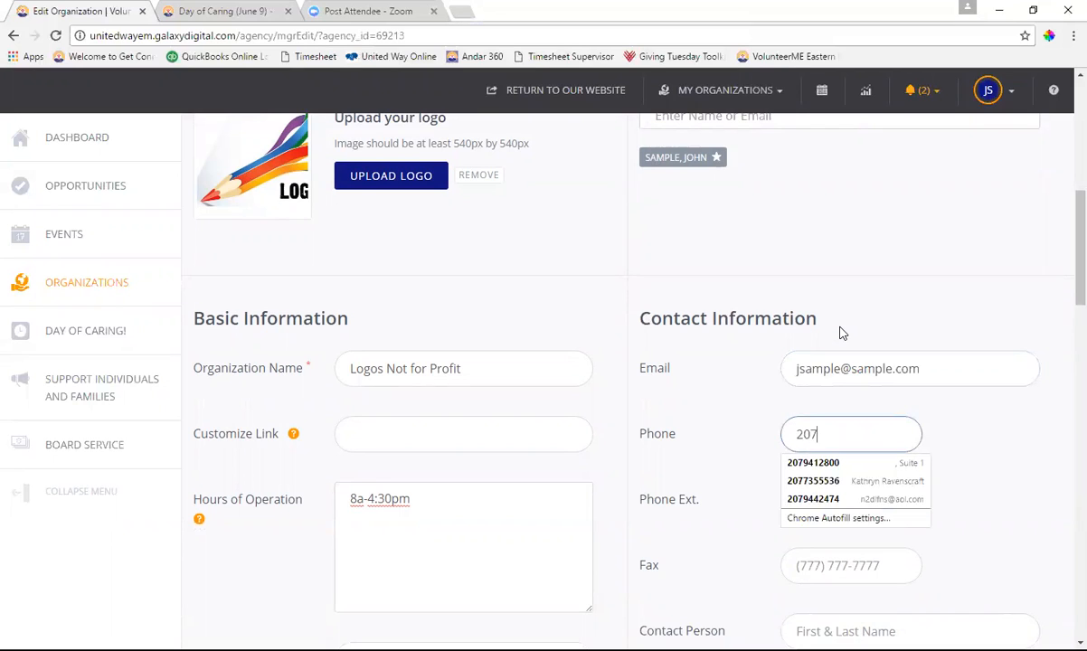
{"action": "type", "text": "5551111"}
{"action": "key", "text": "Tab"}
Enter the contact person's name and the title Resource Development and Volunteer Manager
{"action": "key", "text": "Tab"}
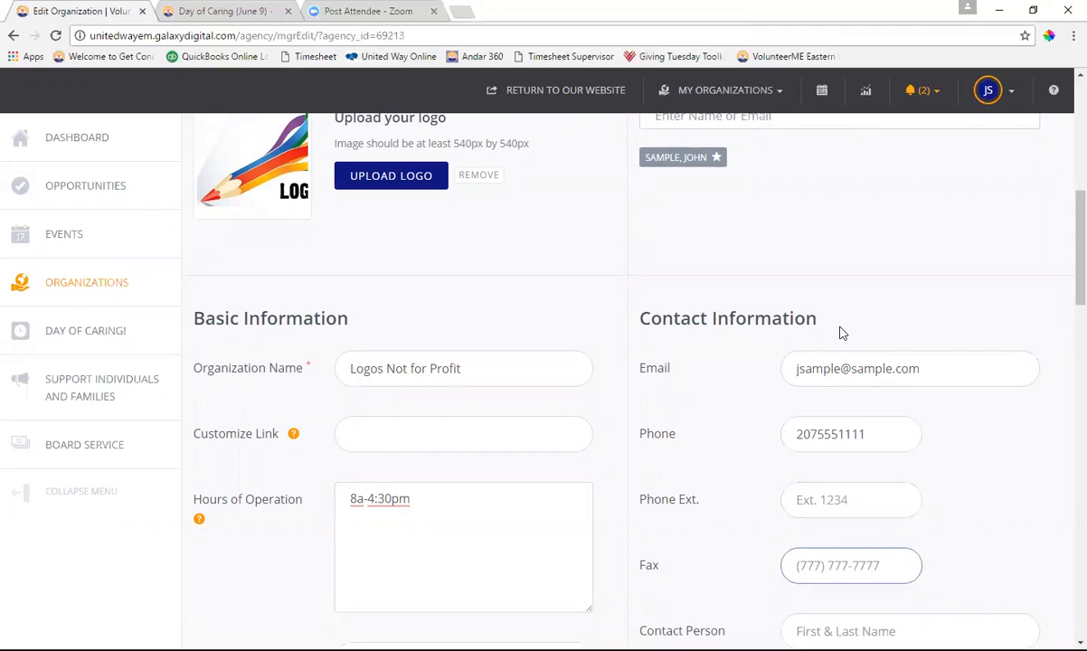
{"action": "scroll", "coordinate": [985, 340], "scroll_direction": "down", "scroll_amount": 3}
{"action": "left_click", "coordinate": [947, 322]}
{"action": "type", "text": "John Sample"}
{"action": "key", "text": "Tab"}
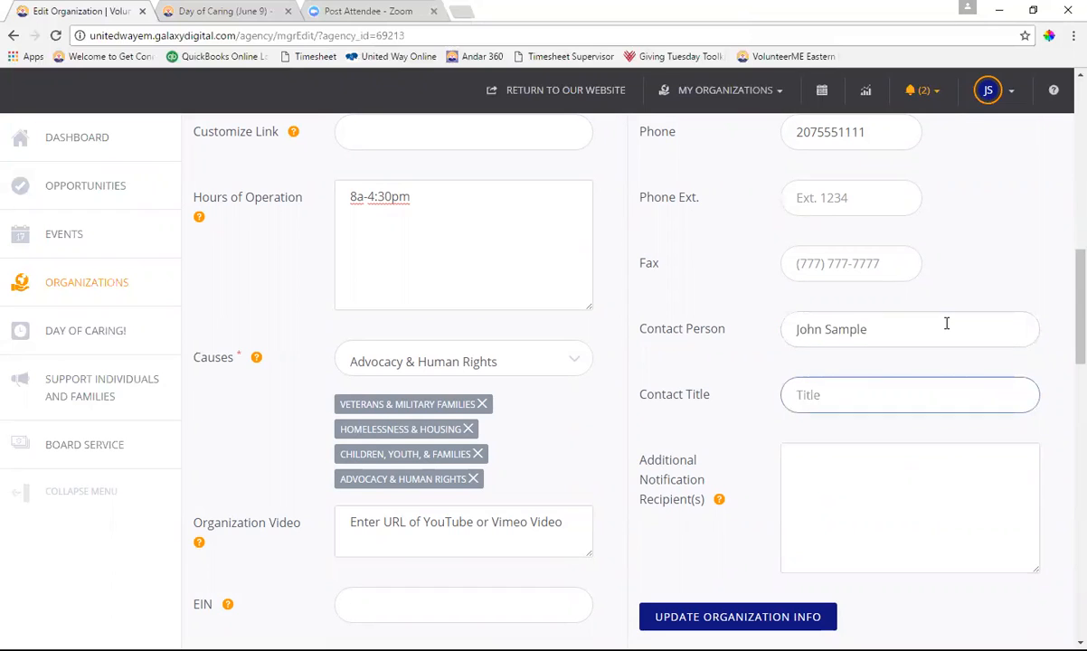
{"action": "type", "text": "Resou"}
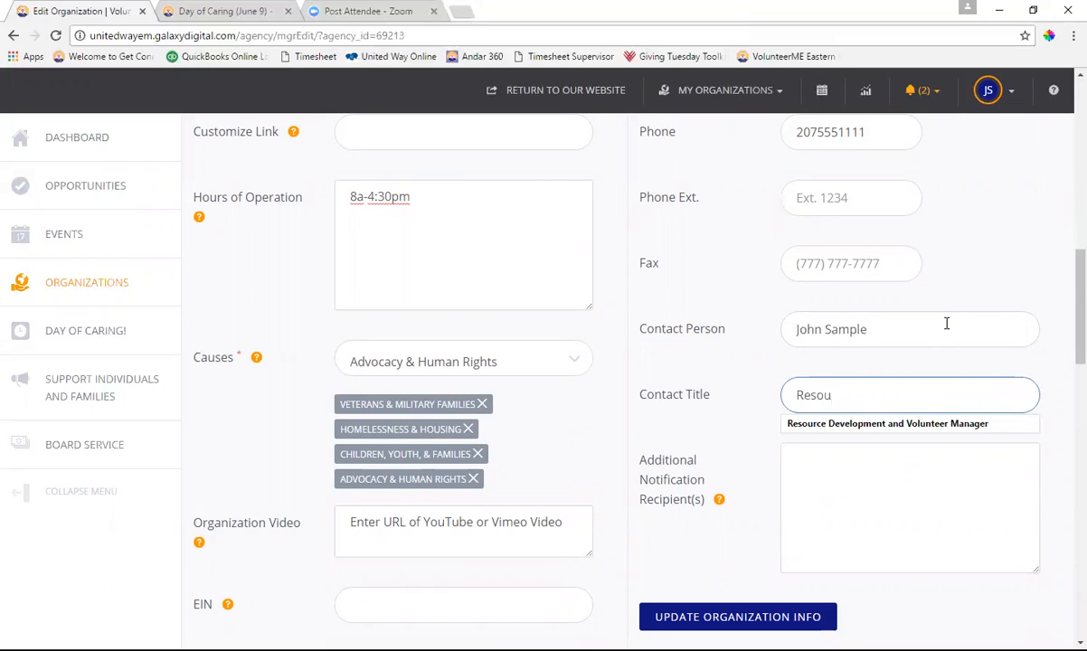
{"action": "left_click", "coordinate": [956, 425]}
{"action": "scroll", "coordinate": [836, 383], "scroll_direction": "down", "scroll_amount": 1}
{"action": "left_click", "coordinate": [837, 383]}
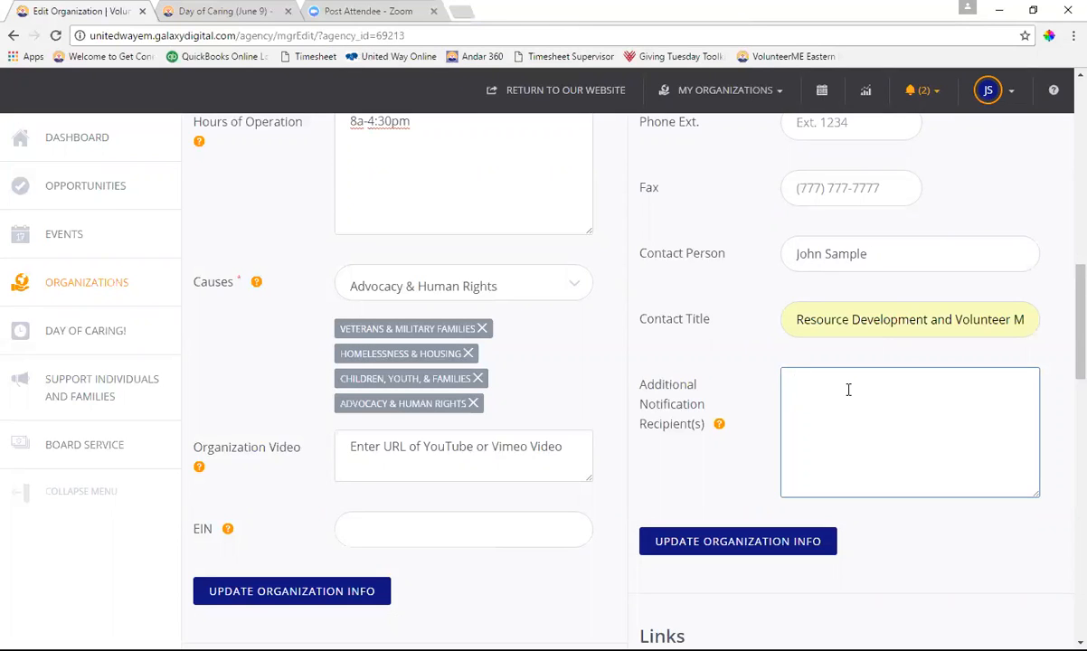
Save the Logos Not for Profit details with Update Organization Info at the form's bottom
{"action": "scroll", "coordinate": [846, 387], "scroll_direction": "down", "scroll_amount": 4}
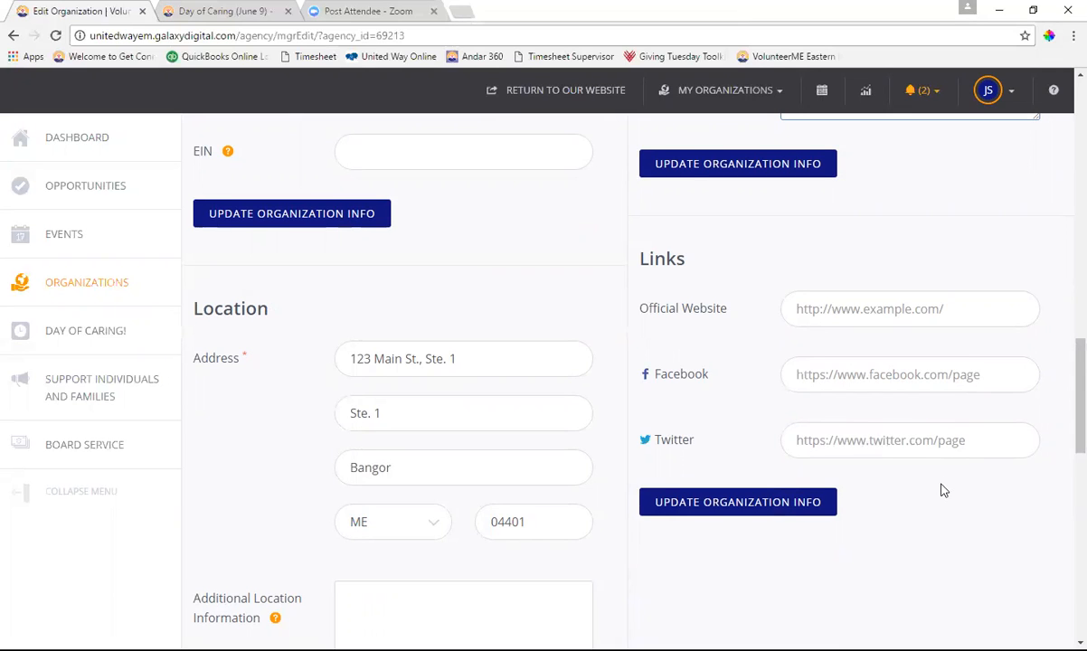
{"action": "scroll", "coordinate": [941, 490], "scroll_direction": "down", "scroll_amount": 1}
{"action": "scroll", "coordinate": [941, 490], "scroll_direction": "down", "scroll_amount": 8}
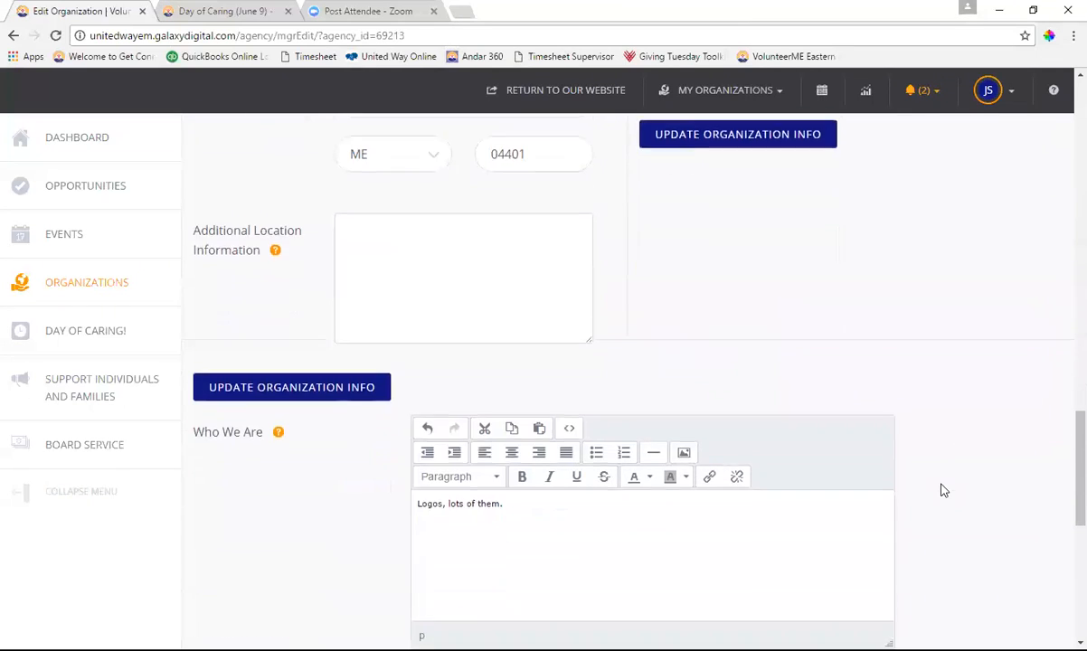
{"action": "scroll", "coordinate": [932, 347], "scroll_direction": "down", "scroll_amount": 3}
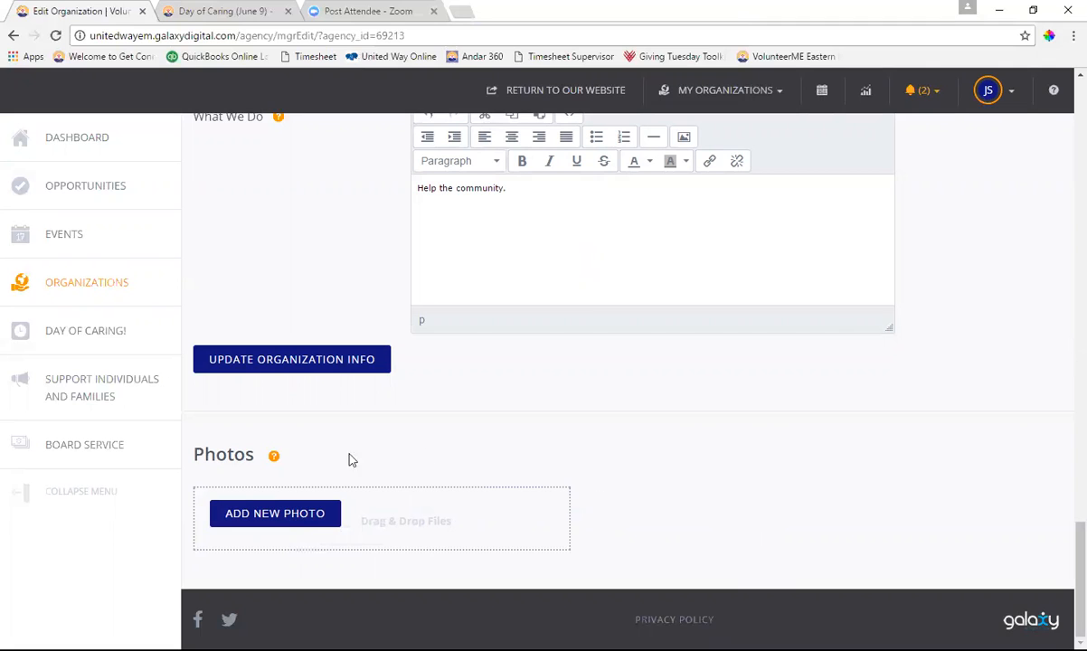
{"action": "left_click", "coordinate": [355, 360]}
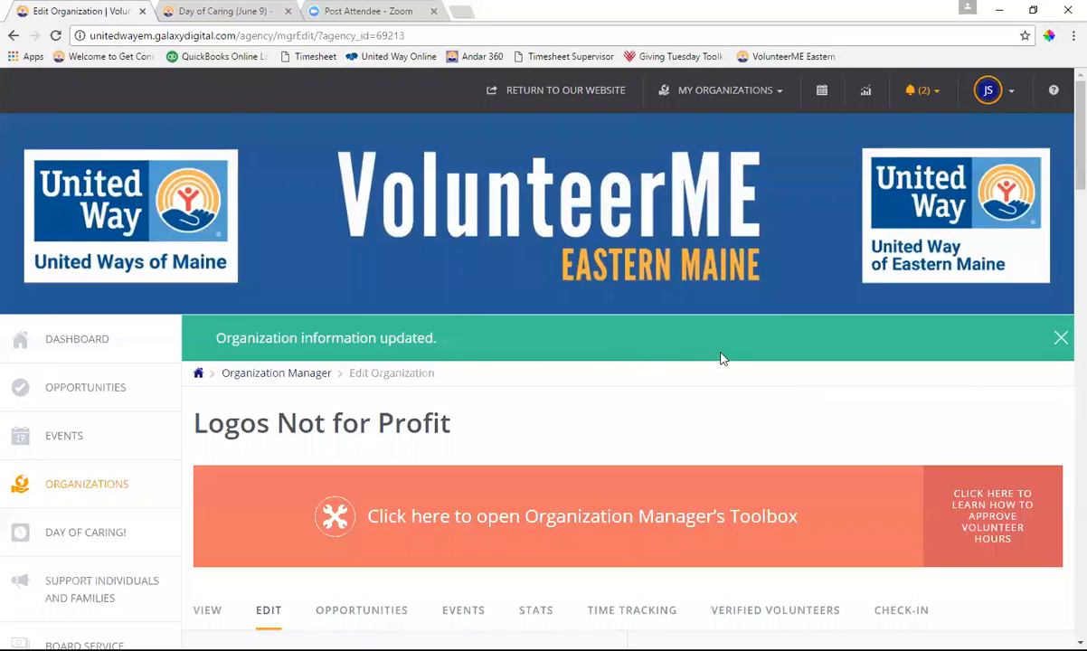
Open Messages from the bell icon and read the 'Agency Application Received' message
{"action": "scroll", "coordinate": [720, 358], "scroll_direction": "down", "scroll_amount": 4}
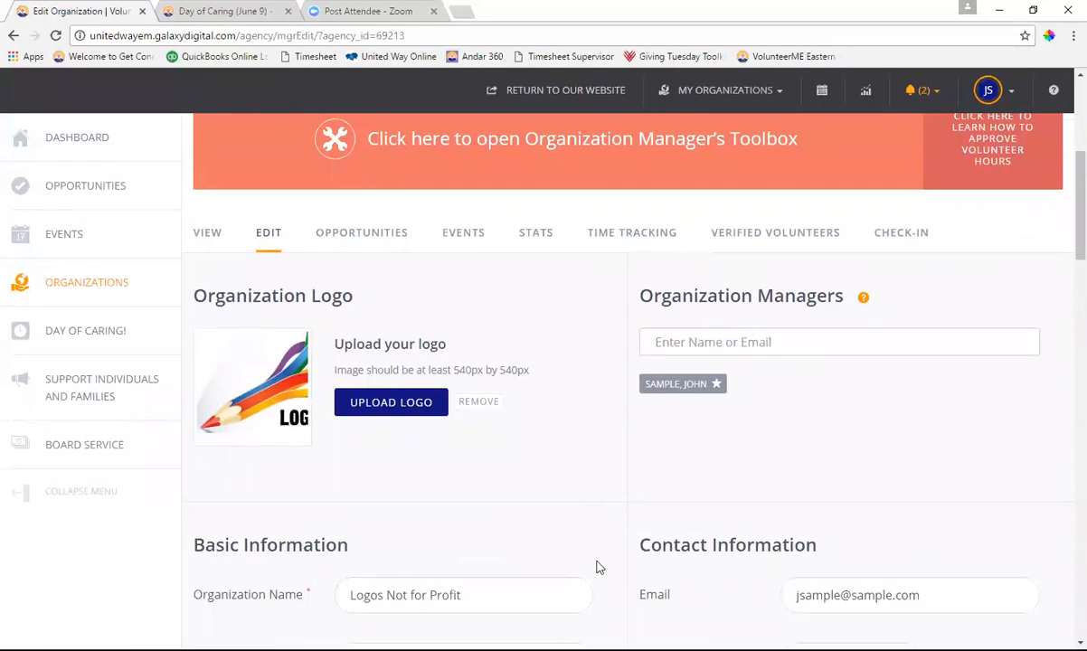
{"action": "scroll", "coordinate": [578, 359], "scroll_direction": "up", "scroll_amount": 3}
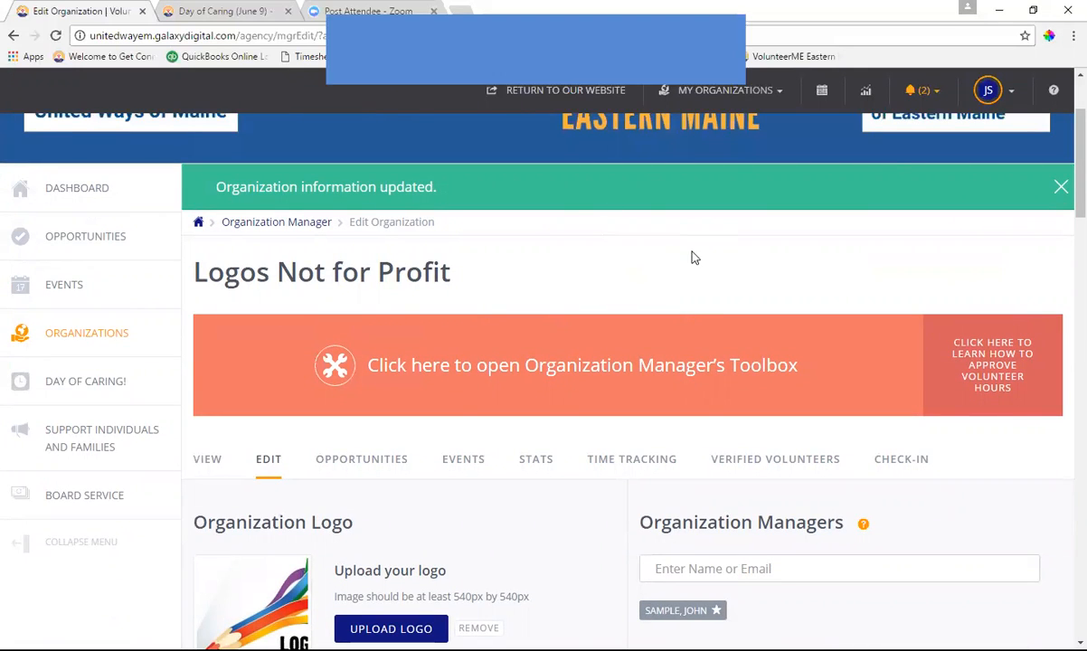
{"action": "left_click", "coordinate": [935, 92]}
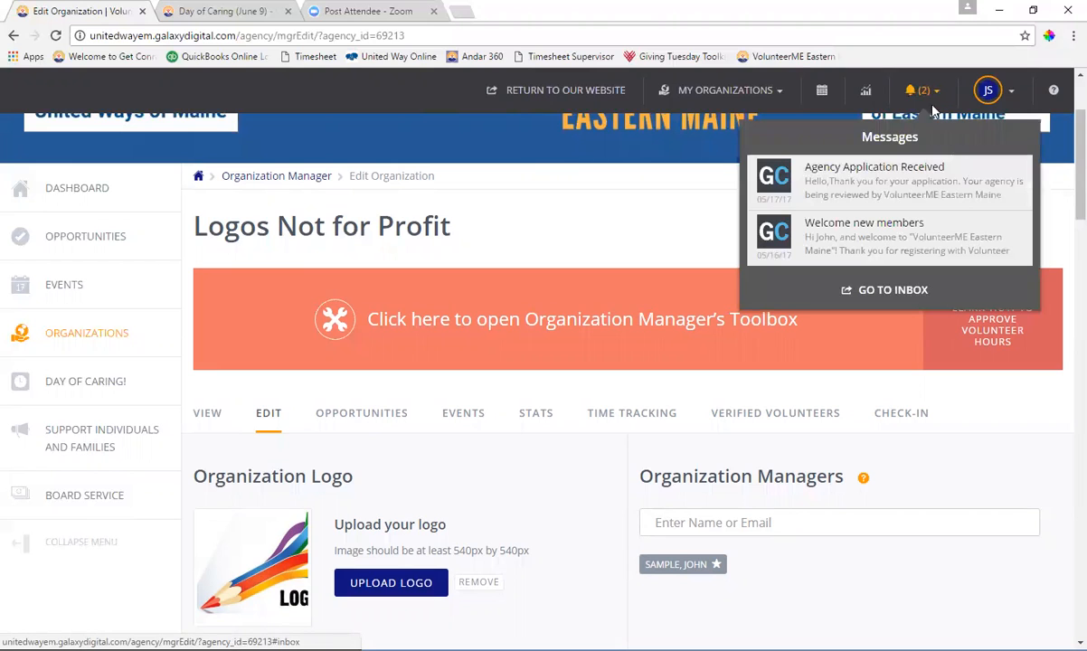
{"action": "left_click", "coordinate": [877, 194]}
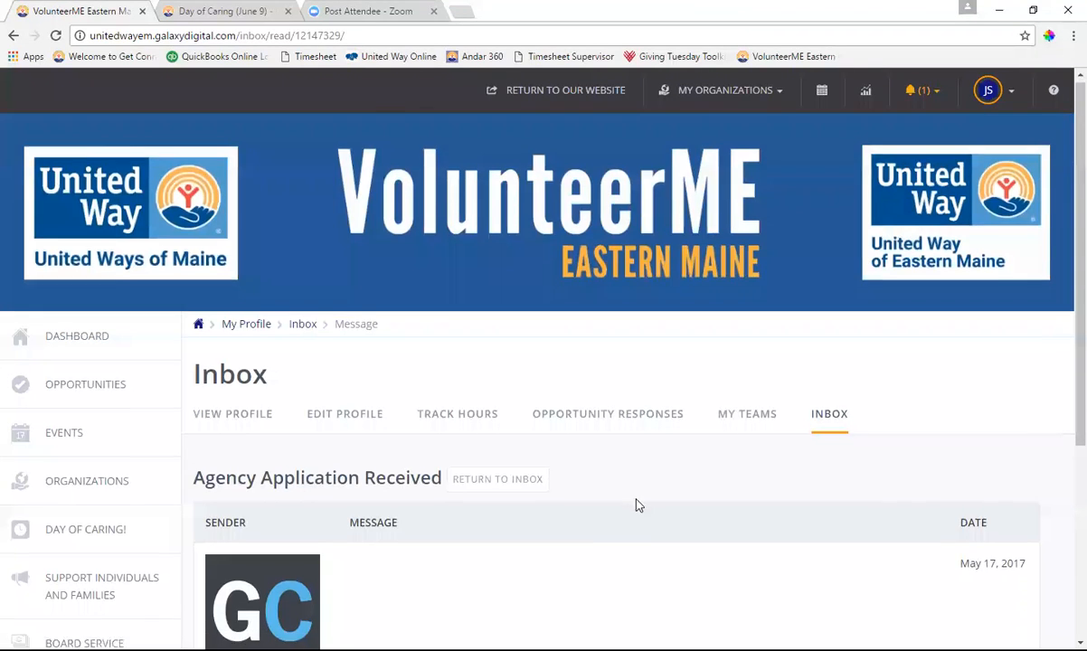
{"action": "scroll", "coordinate": [636, 504], "scroll_direction": "down", "scroll_amount": 3}
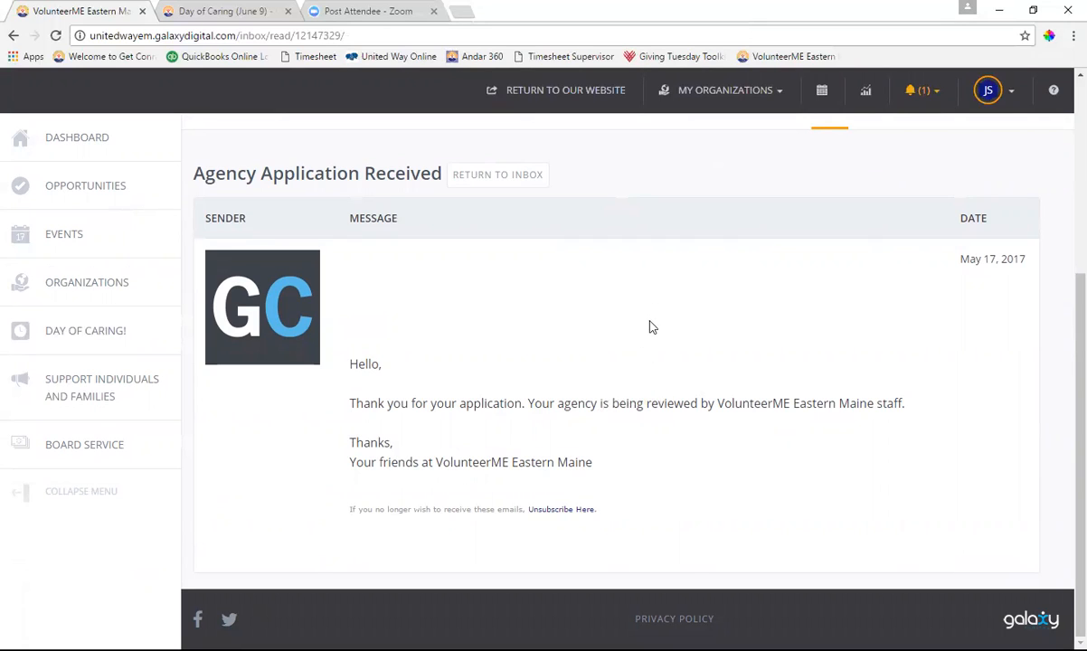
{"action": "left_click", "coordinate": [68, 287]}
Browse the organization cards in the directory, then bring up the organizations you manage
{"action": "scroll", "coordinate": [749, 388], "scroll_direction": "down", "scroll_amount": 5}
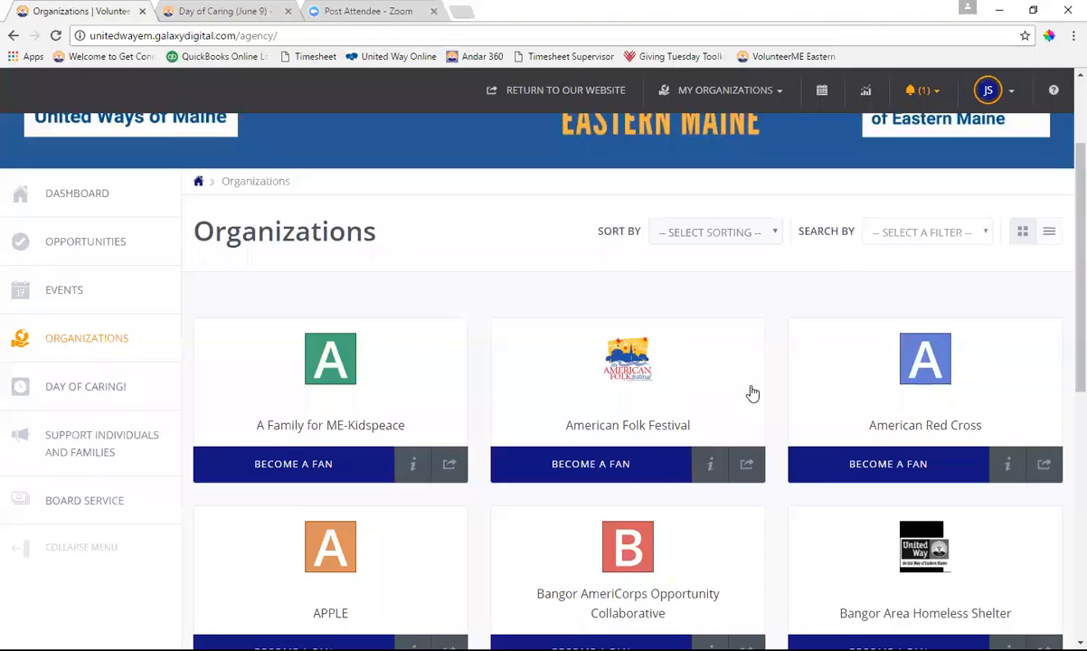
{"action": "scroll", "coordinate": [750, 394], "scroll_direction": "down", "scroll_amount": 4}
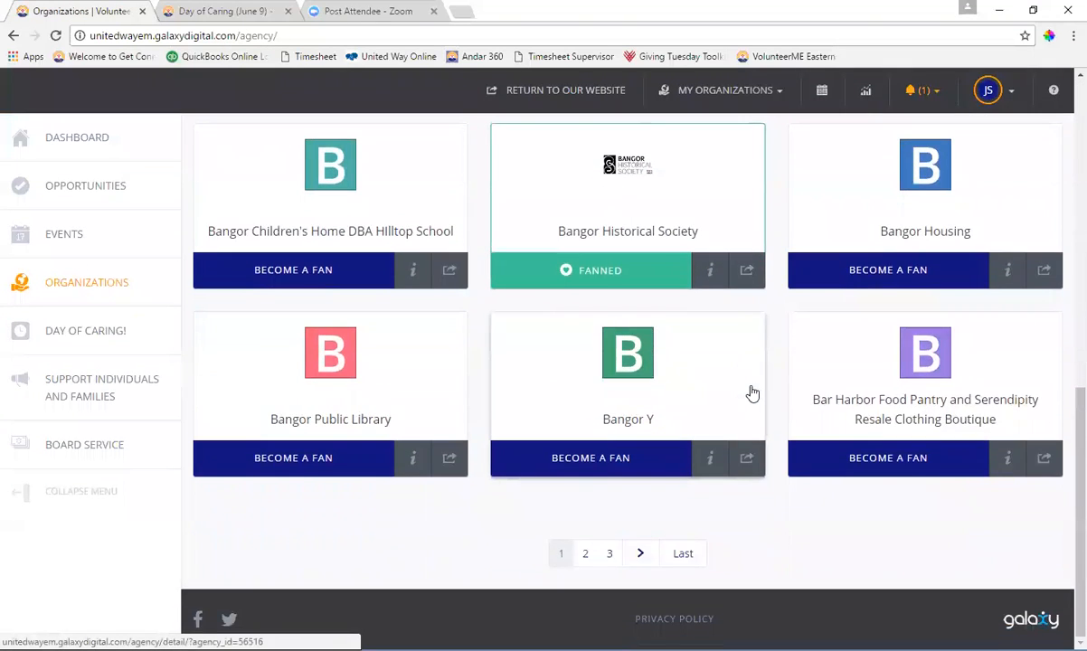
{"action": "scroll", "coordinate": [750, 393], "scroll_direction": "up", "scroll_amount": 5}
{"action": "scroll", "coordinate": [749, 394], "scroll_direction": "up", "scroll_amount": 3}
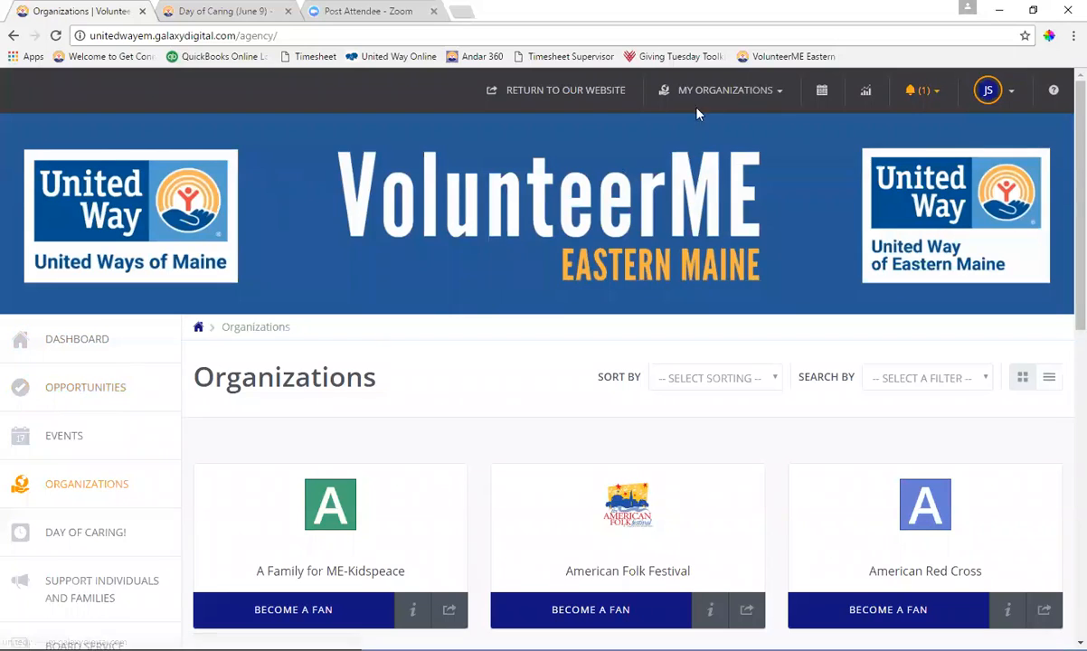
{"action": "left_click", "coordinate": [742, 96]}
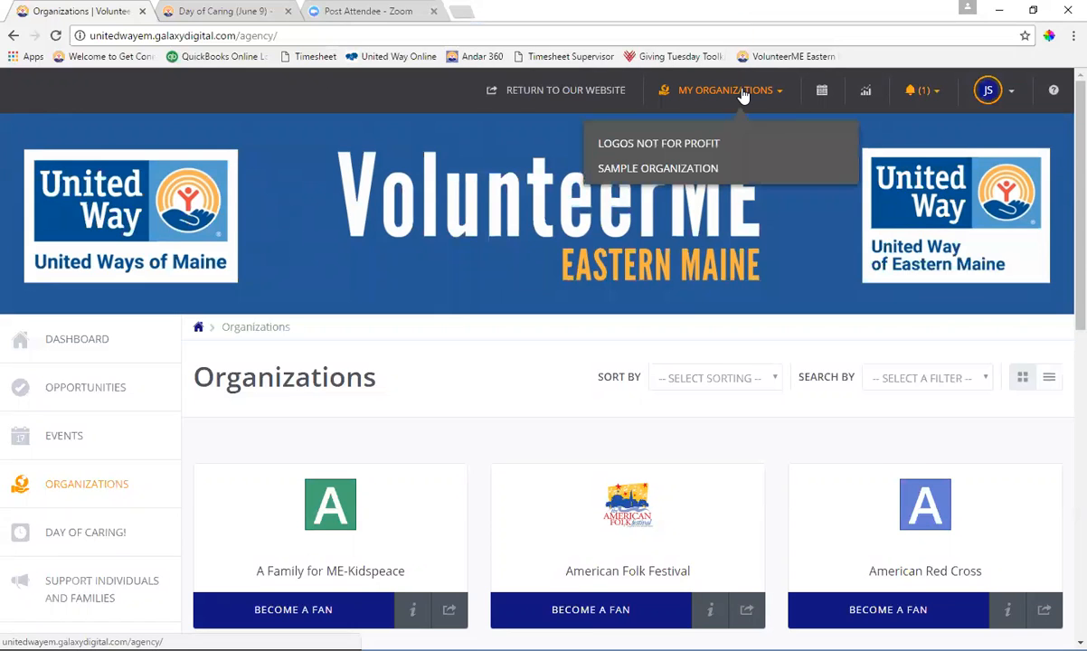
Open Logos Not for Profit and view its empty Opportunities list
{"action": "left_click", "coordinate": [681, 147]}
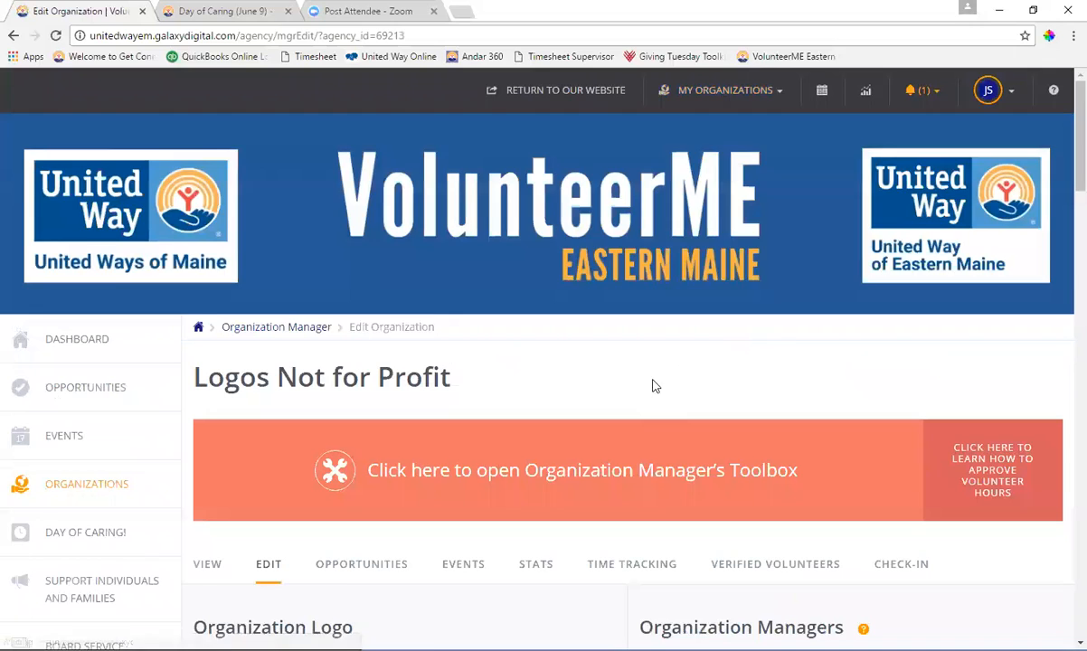
{"action": "scroll", "coordinate": [534, 359], "scroll_direction": "down", "scroll_amount": 3}
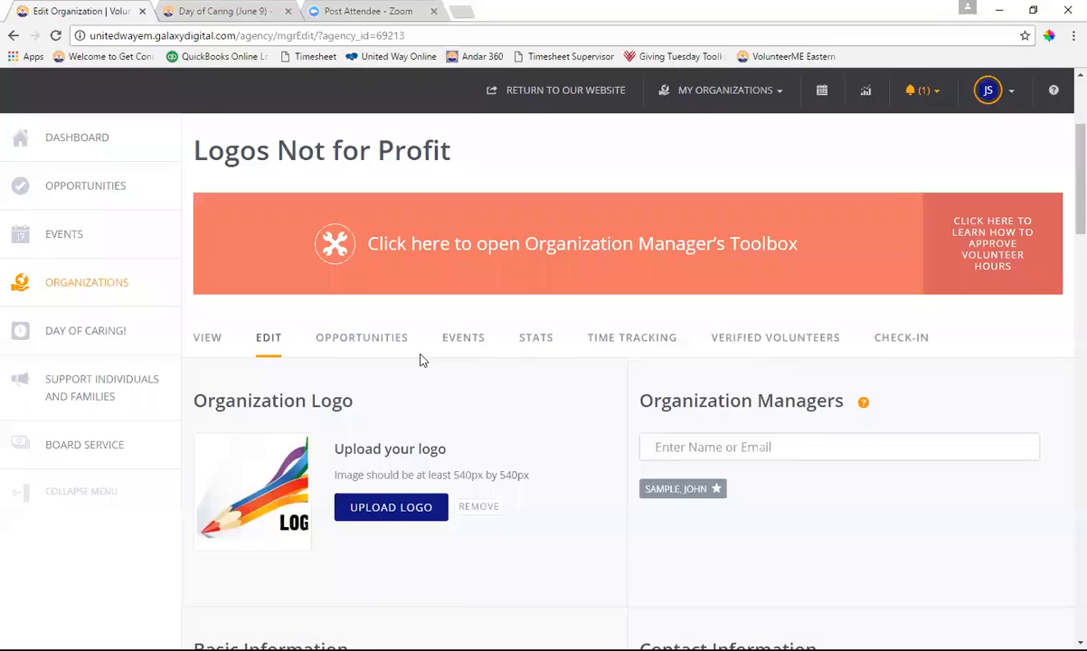
{"action": "left_click", "coordinate": [382, 348]}
{"action": "scroll", "coordinate": [562, 359], "scroll_direction": "down", "scroll_amount": 3}
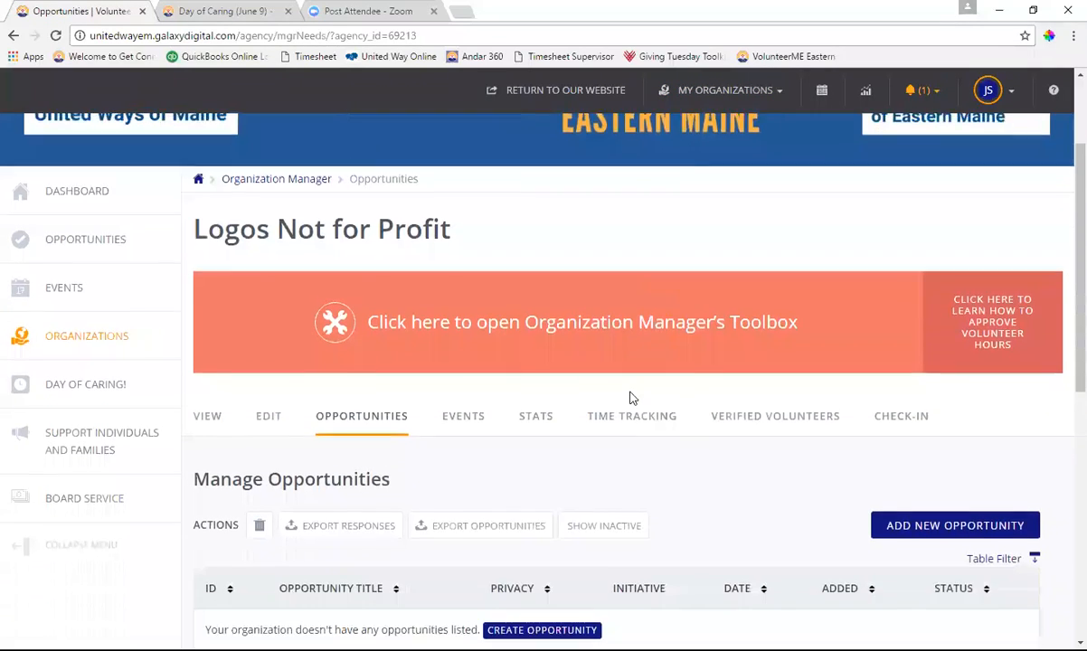
{"action": "scroll", "coordinate": [524, 263], "scroll_direction": "up", "scroll_amount": 3}
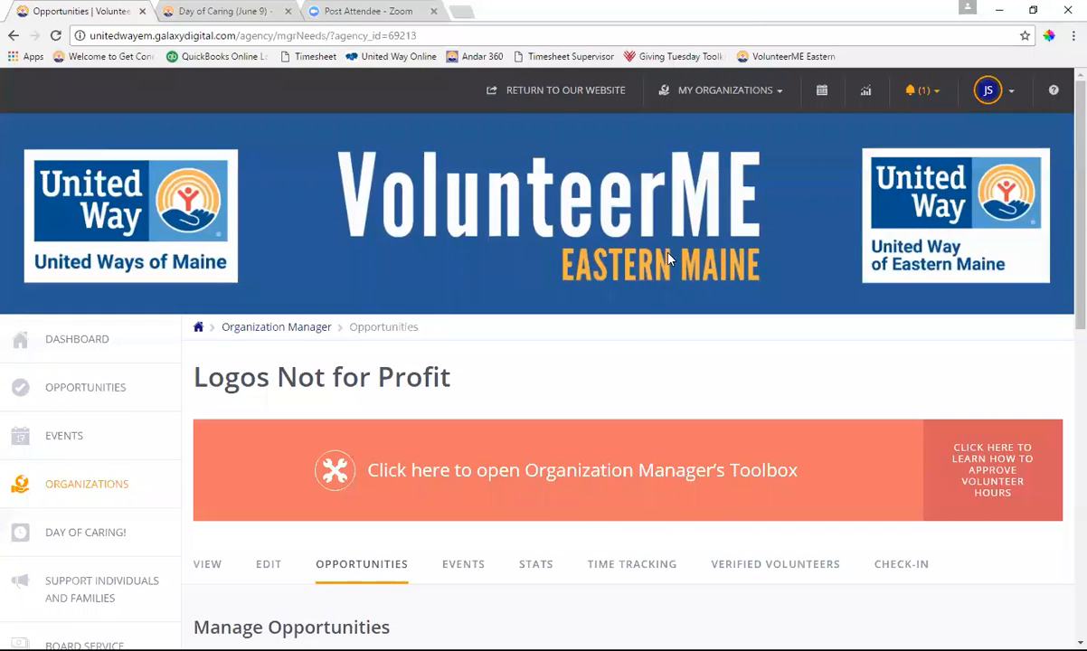
Return to the managed organizations list and start a new volunteer opportunity
{"action": "left_click", "coordinate": [737, 93]}
{"action": "scroll", "coordinate": [590, 328], "scroll_direction": "down", "scroll_amount": 3}
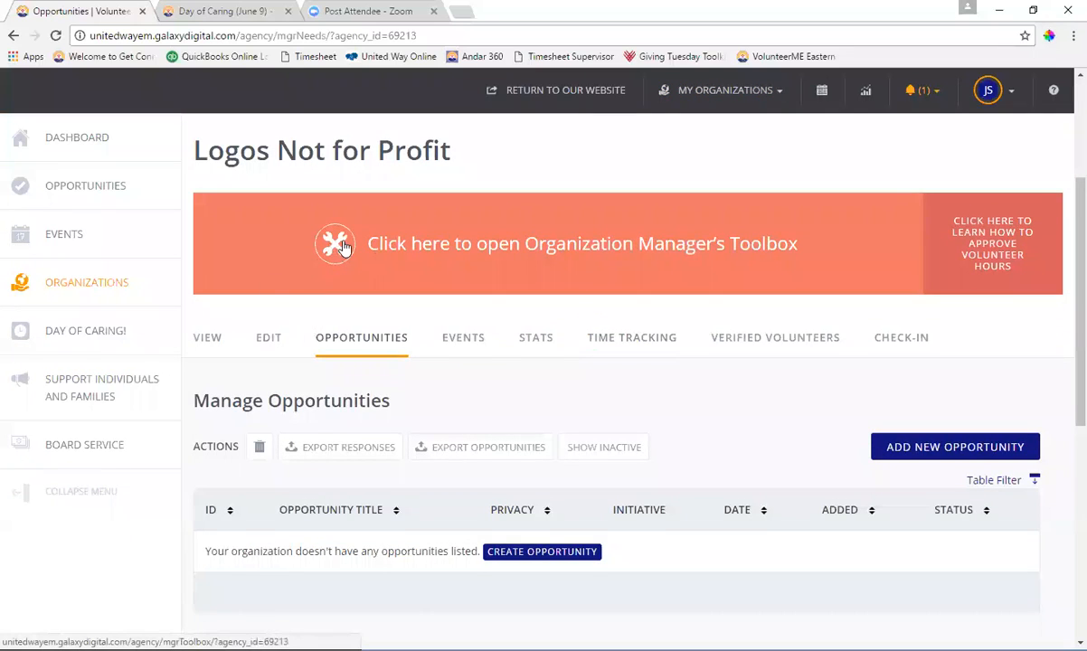
{"action": "scroll", "coordinate": [199, 268], "scroll_direction": "down", "scroll_amount": 1}
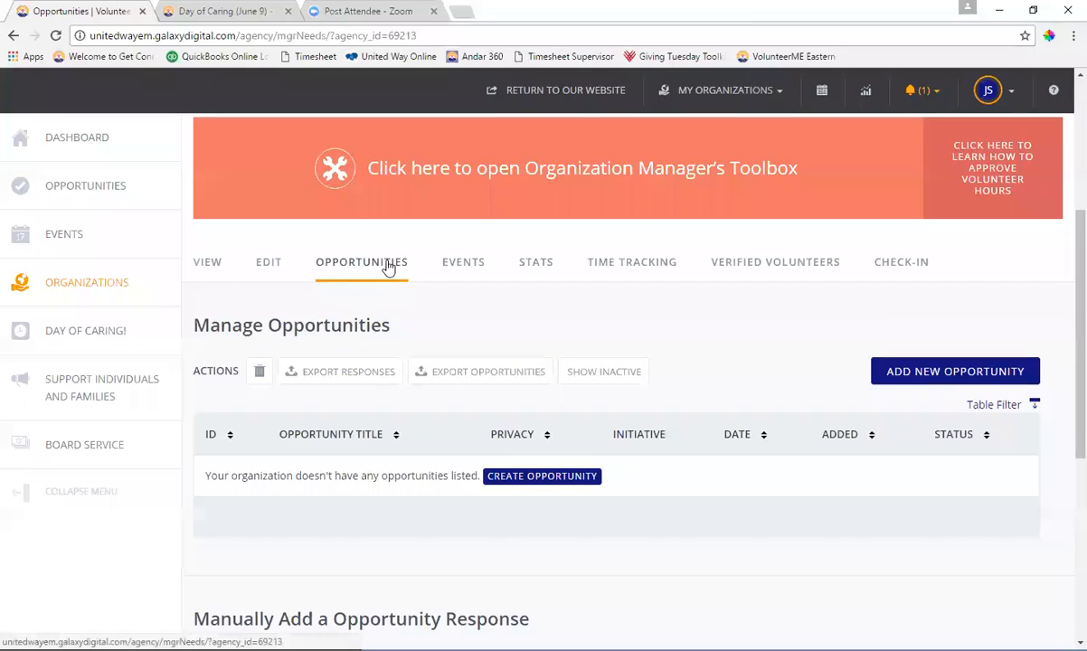
{"action": "left_click", "coordinate": [977, 373]}
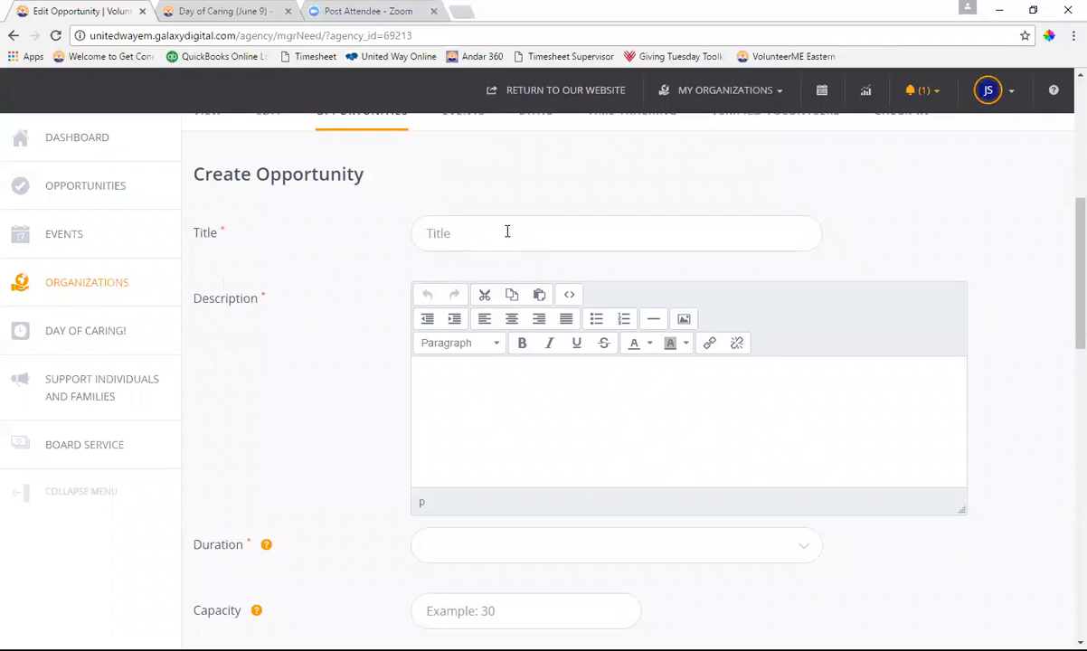
Review the Duration and Age options without choosing, leaving the age requirement at Any Age
{"action": "scroll", "coordinate": [590, 370], "scroll_direction": "down", "scroll_amount": 2}
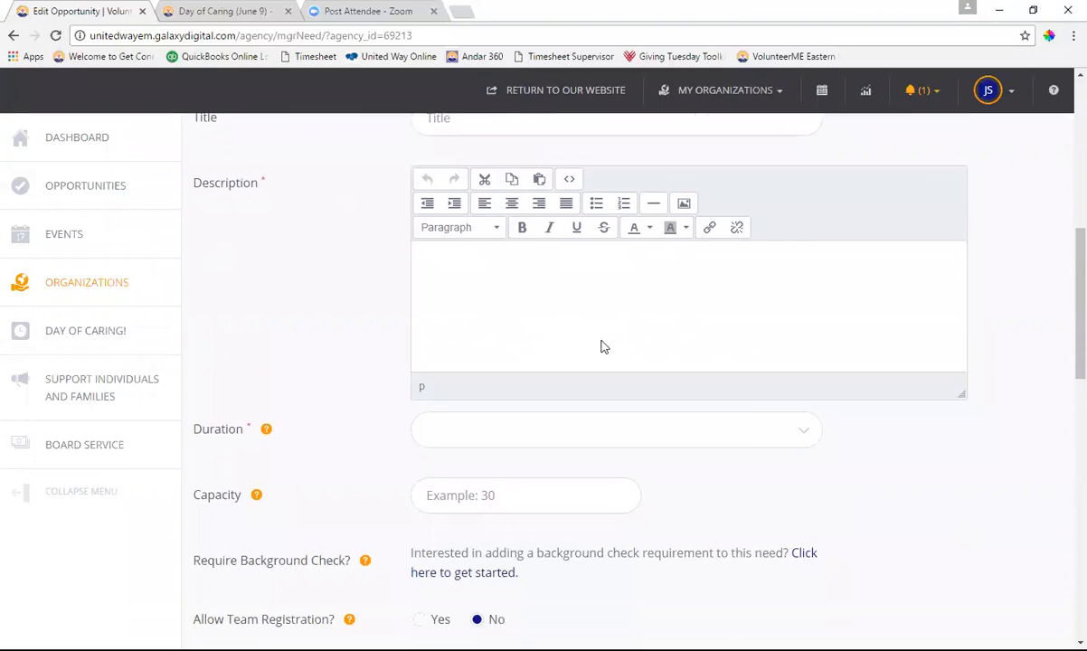
{"action": "scroll", "coordinate": [604, 347], "scroll_direction": "down", "scroll_amount": 2}
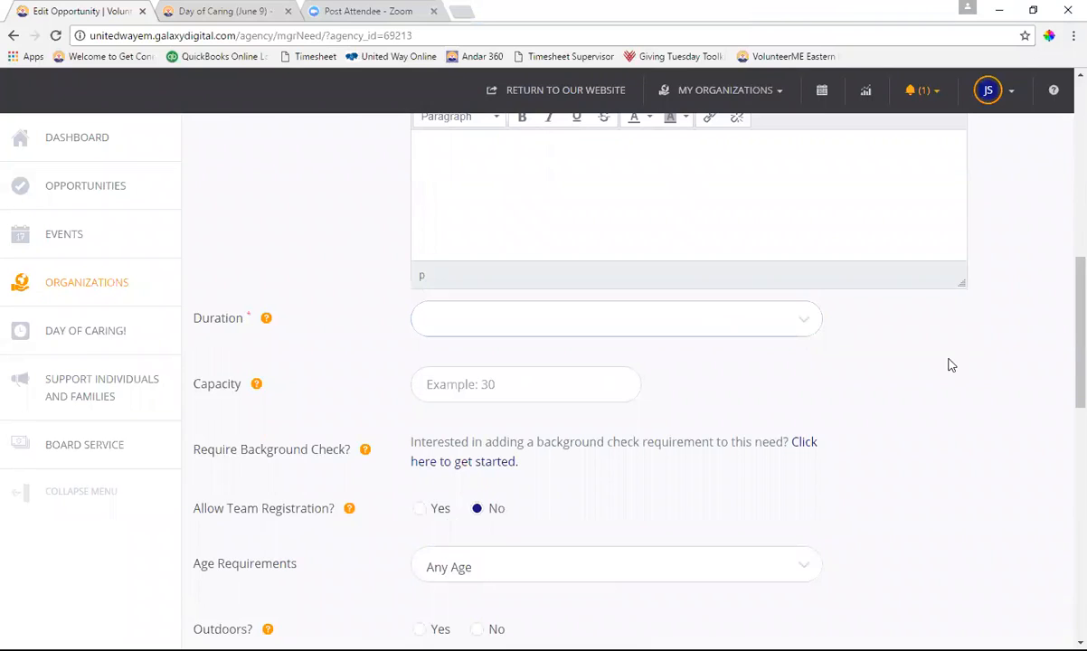
{"action": "left_click", "coordinate": [756, 312]}
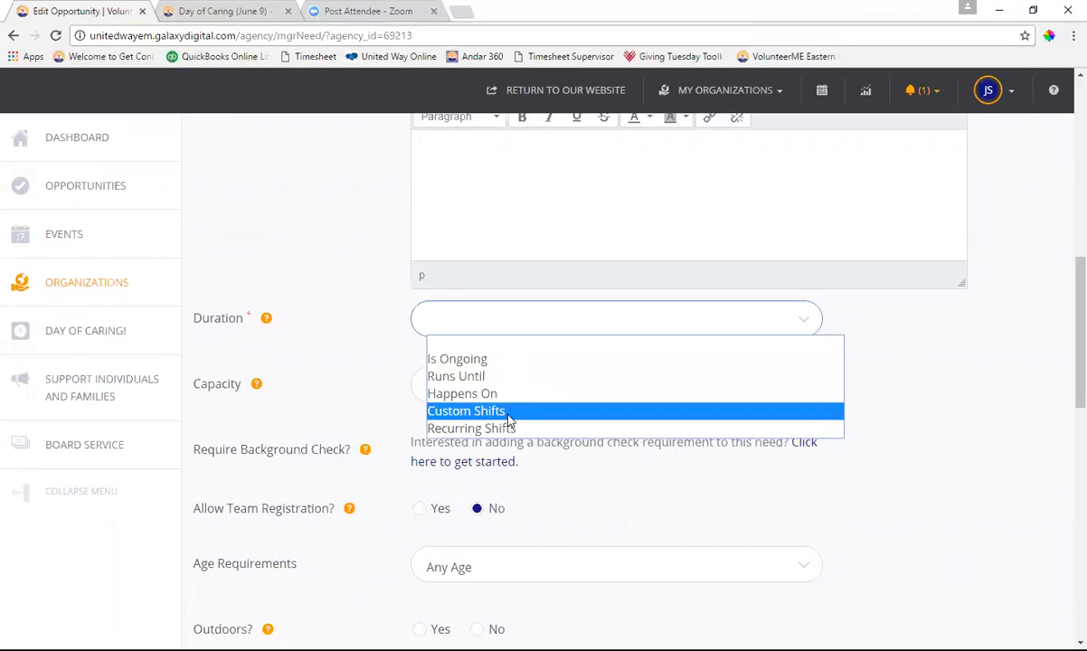
{"action": "left_click", "coordinate": [361, 378]}
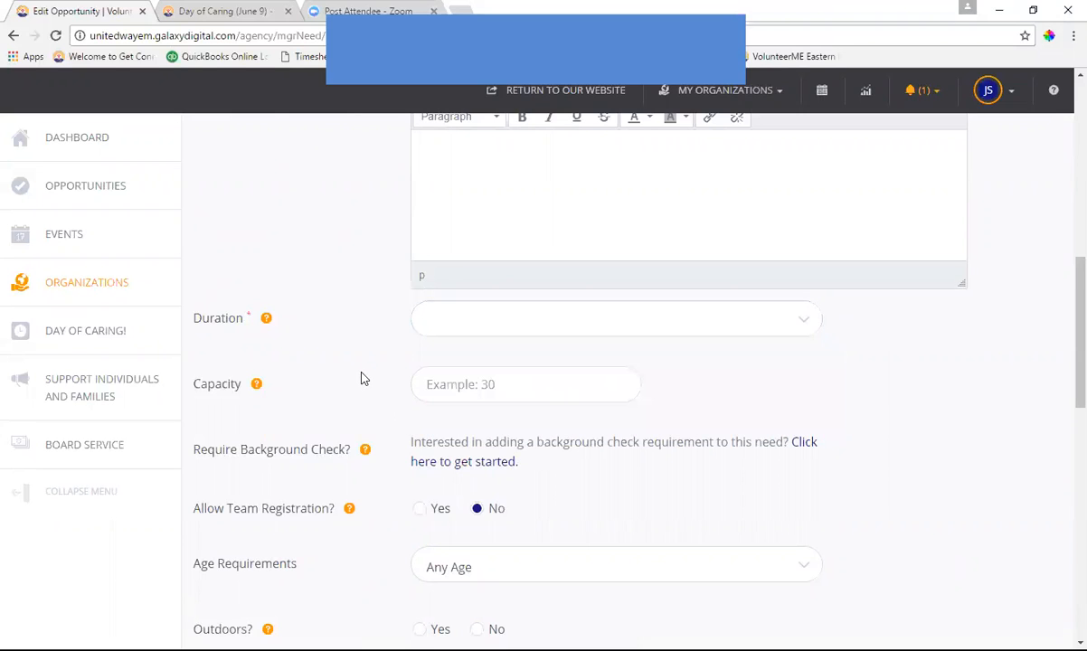
{"action": "scroll", "coordinate": [808, 389], "scroll_direction": "down", "scroll_amount": 2}
{"action": "scroll", "coordinate": [810, 391], "scroll_direction": "down", "scroll_amount": 1}
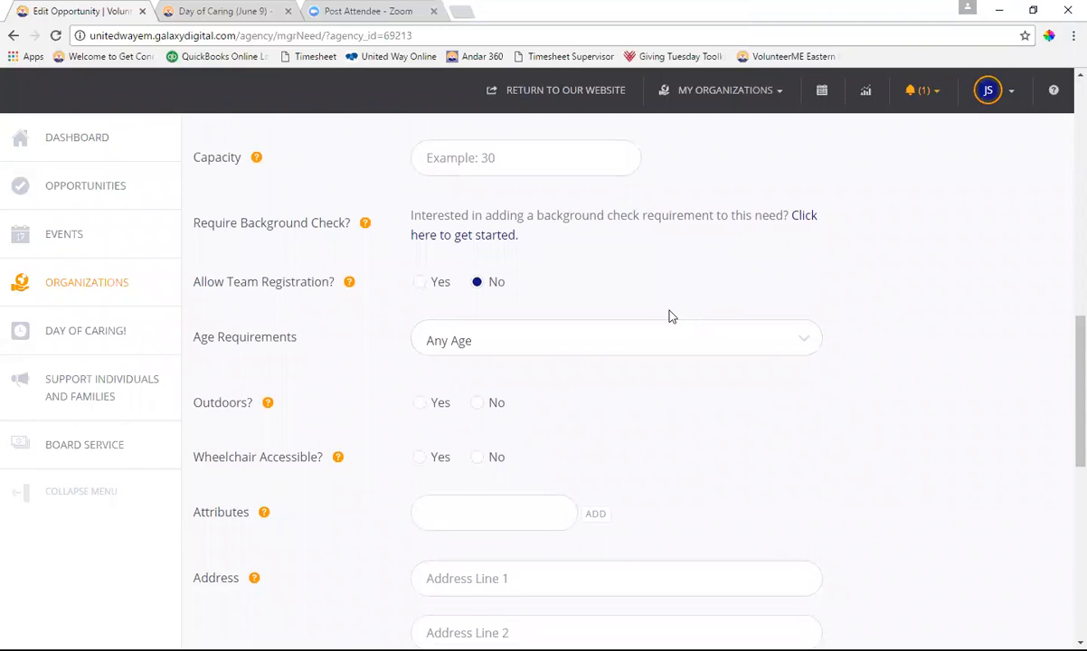
{"action": "scroll", "coordinate": [674, 295], "scroll_direction": "down", "scroll_amount": 1}
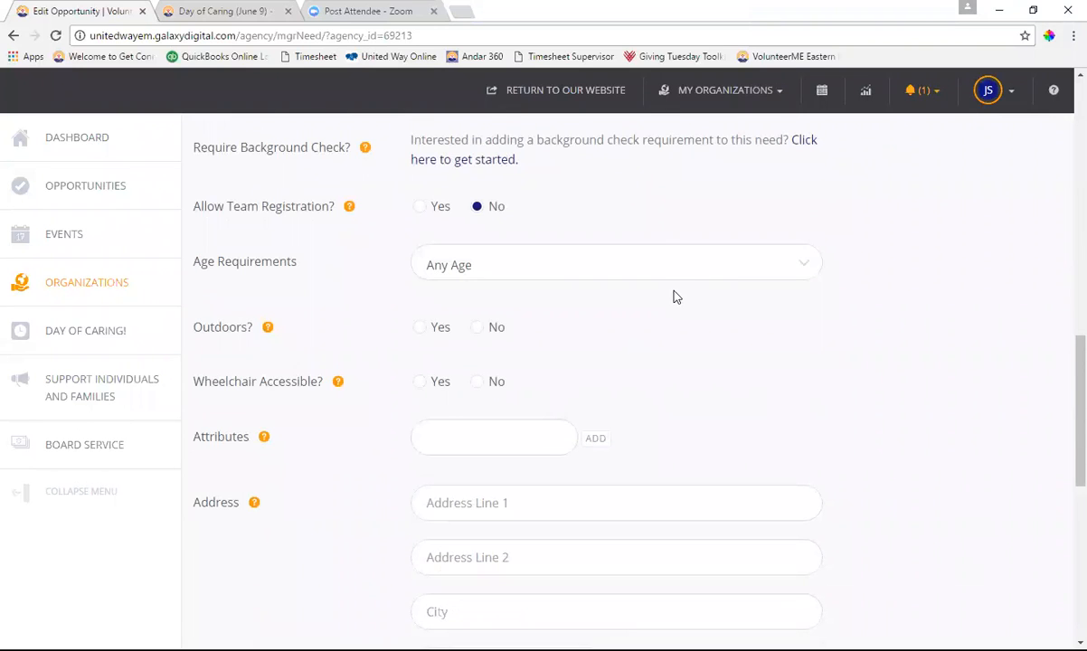
{"action": "left_click", "coordinate": [798, 265]}
{"action": "left_click", "coordinate": [853, 355]}
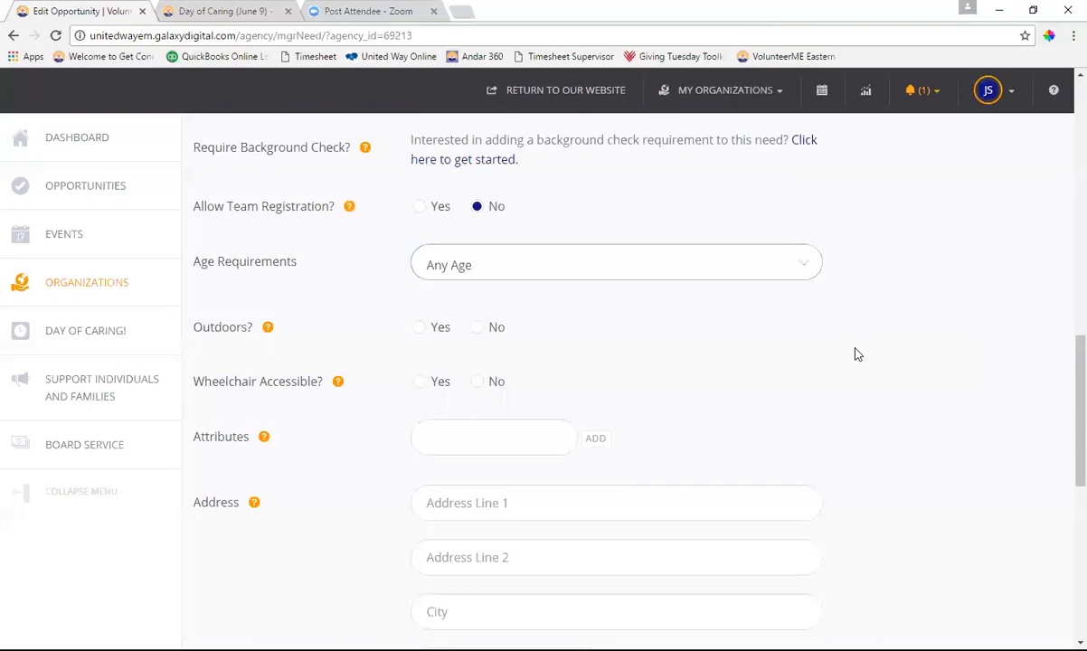
Toggle Additional Notification Recipients on and back off, then go to the public Opportunities listing
{"action": "scroll", "coordinate": [851, 323], "scroll_direction": "down", "scroll_amount": 1}
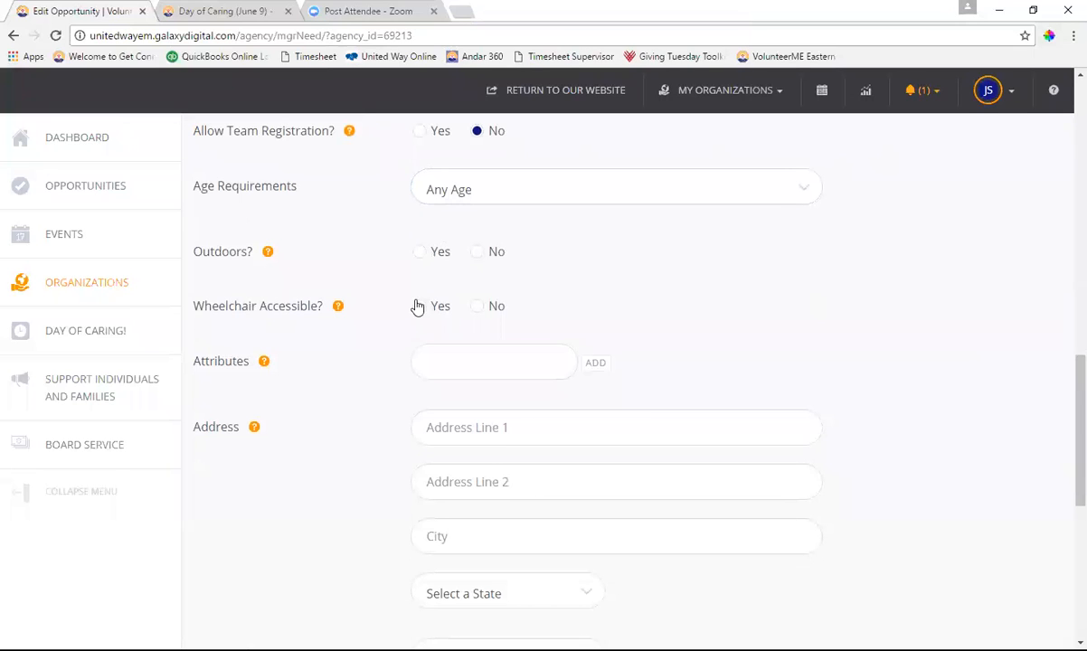
{"action": "scroll", "coordinate": [972, 381], "scroll_direction": "down", "scroll_amount": 3}
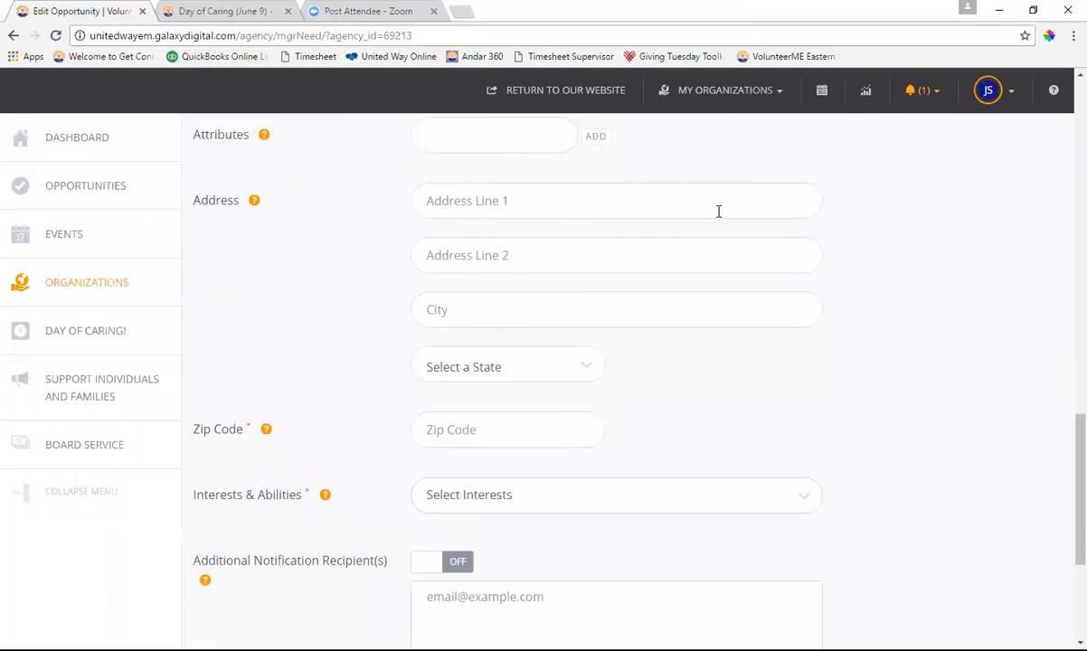
{"action": "scroll", "coordinate": [721, 307], "scroll_direction": "down", "scroll_amount": 3}
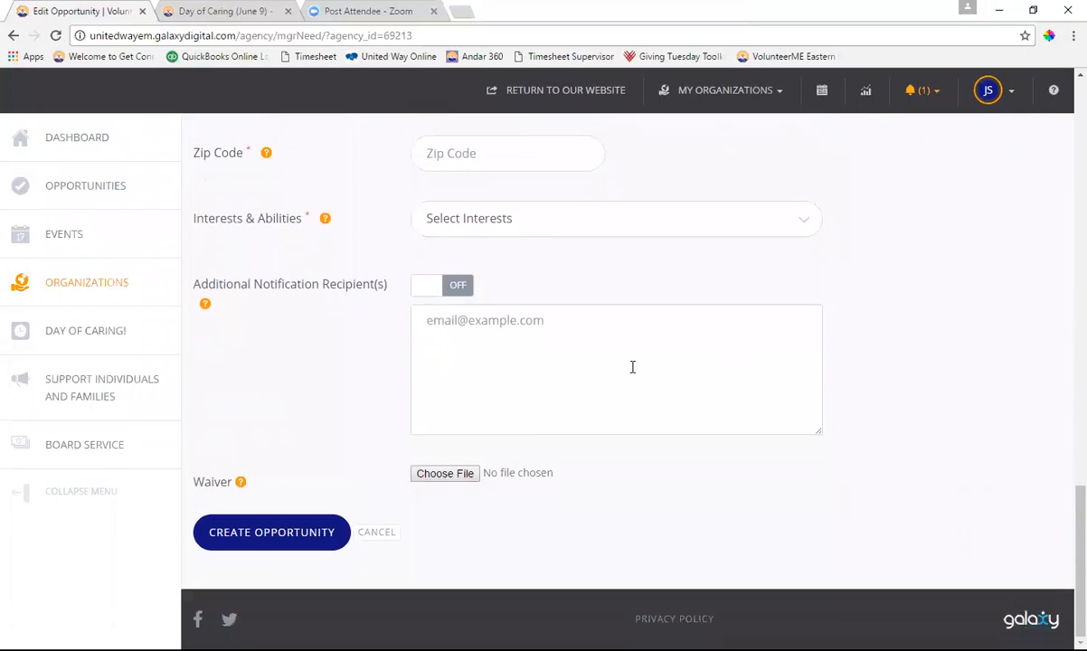
{"action": "left_click", "coordinate": [460, 287]}
{"action": "left_click", "coordinate": [426, 287]}
{"action": "scroll", "coordinate": [726, 354], "scroll_direction": "up", "scroll_amount": 5}
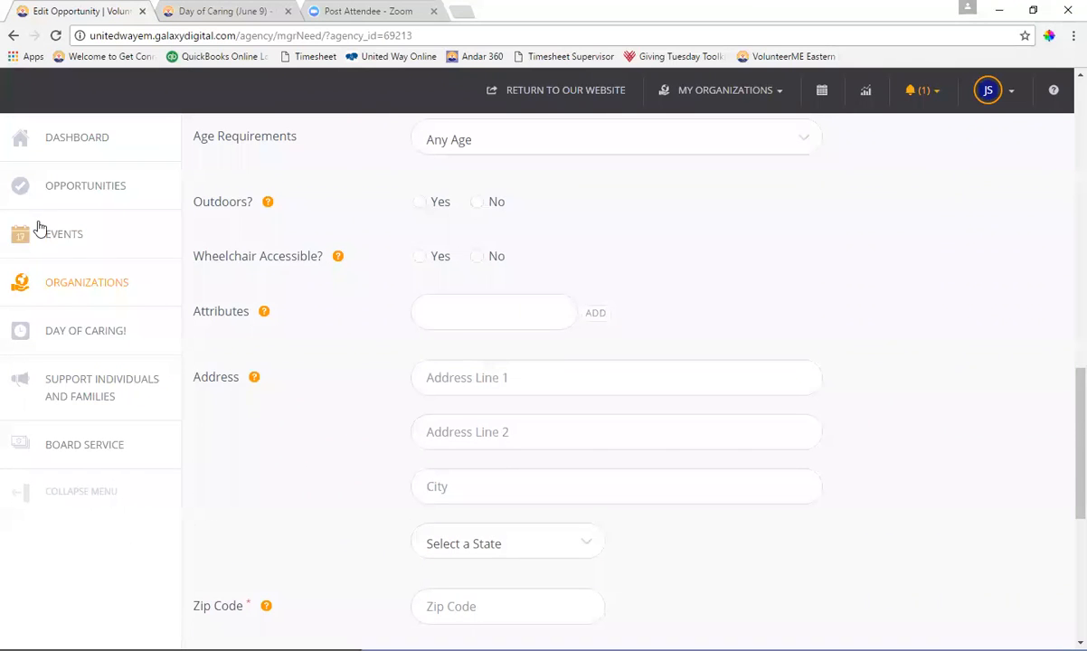
{"action": "left_click", "coordinate": [103, 193]}
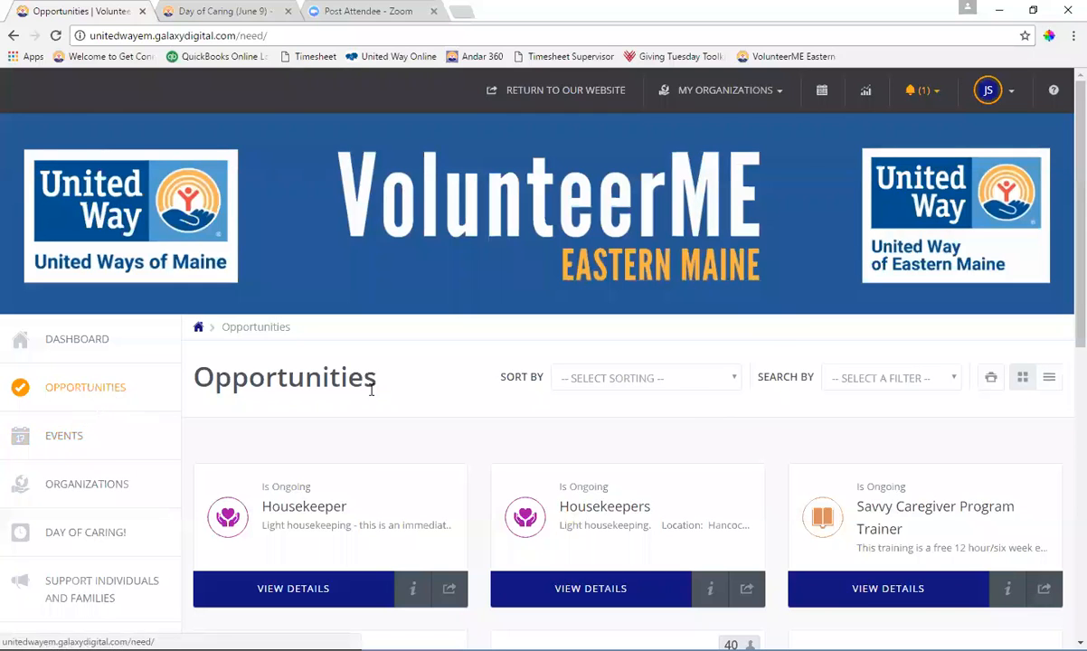
Review the Sort By and Search By options on the Opportunities listing, leaving it unsorted and unfiltered
{"action": "scroll", "coordinate": [773, 313], "scroll_direction": "down", "scroll_amount": 1}
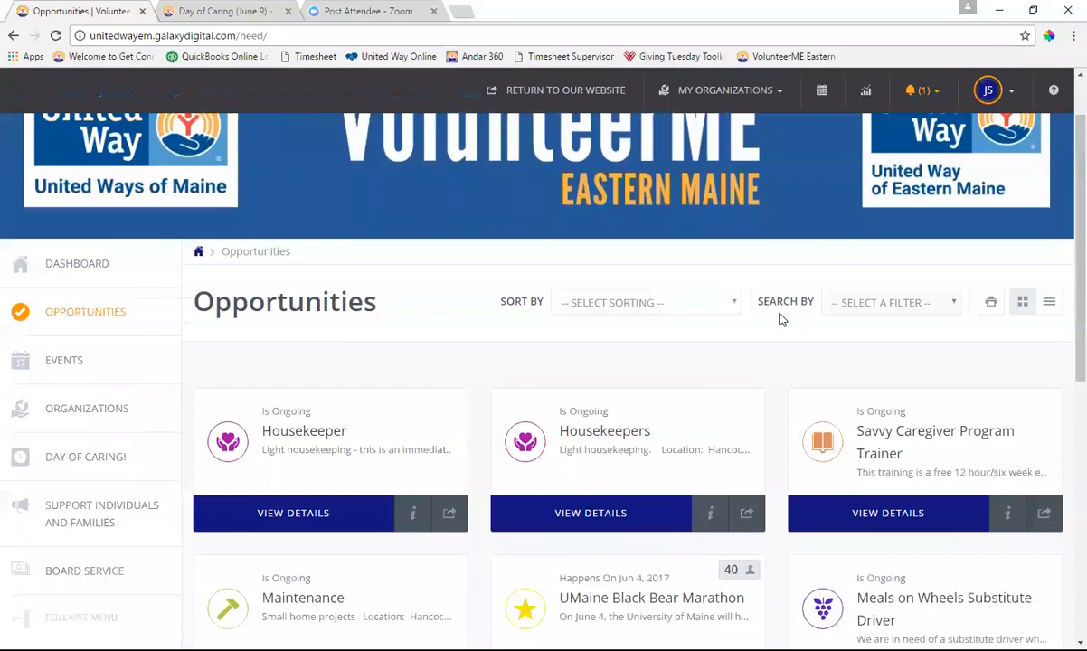
{"action": "left_click", "coordinate": [735, 308]}
{"action": "left_click", "coordinate": [733, 305]}
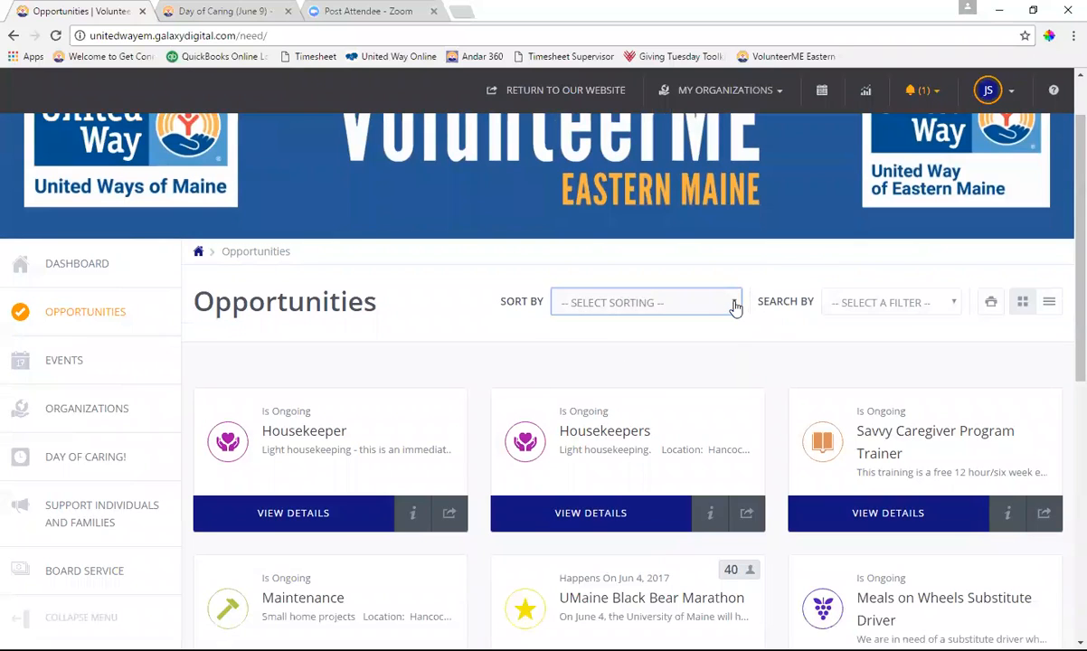
{"action": "left_click", "coordinate": [734, 306]}
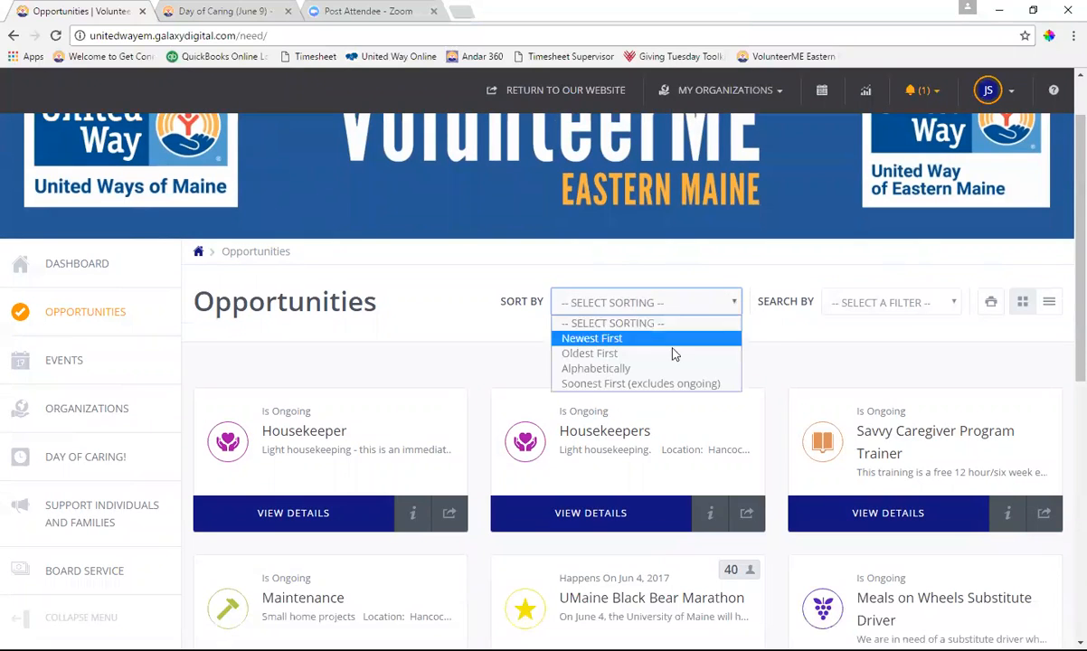
{"action": "left_click", "coordinate": [728, 320]}
{"action": "left_click", "coordinate": [945, 306]}
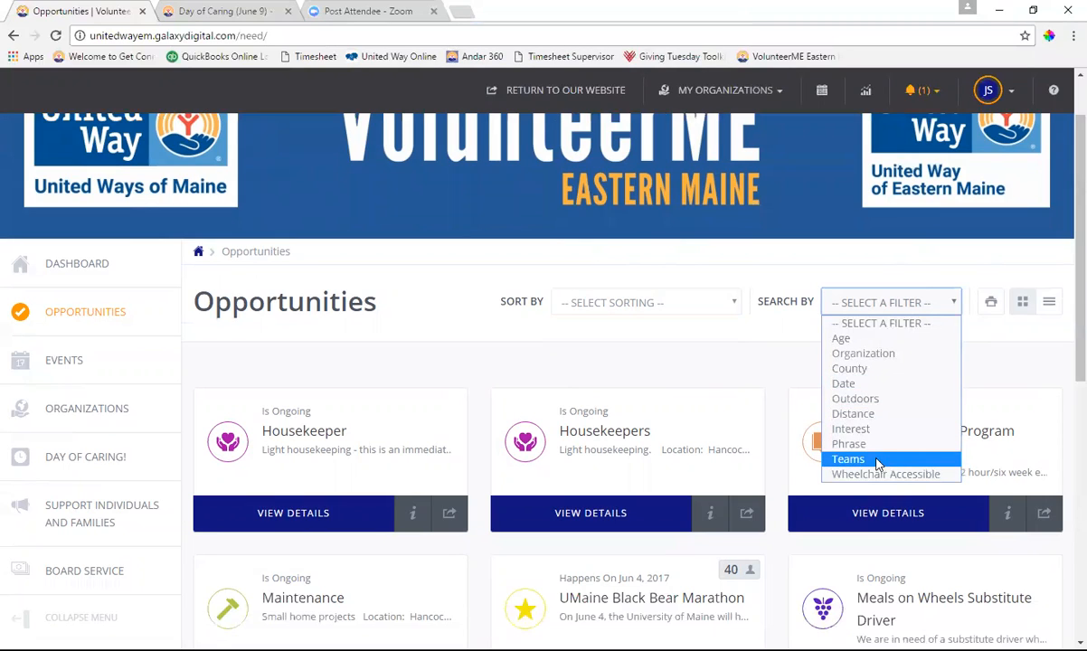
{"action": "left_click", "coordinate": [773, 309]}
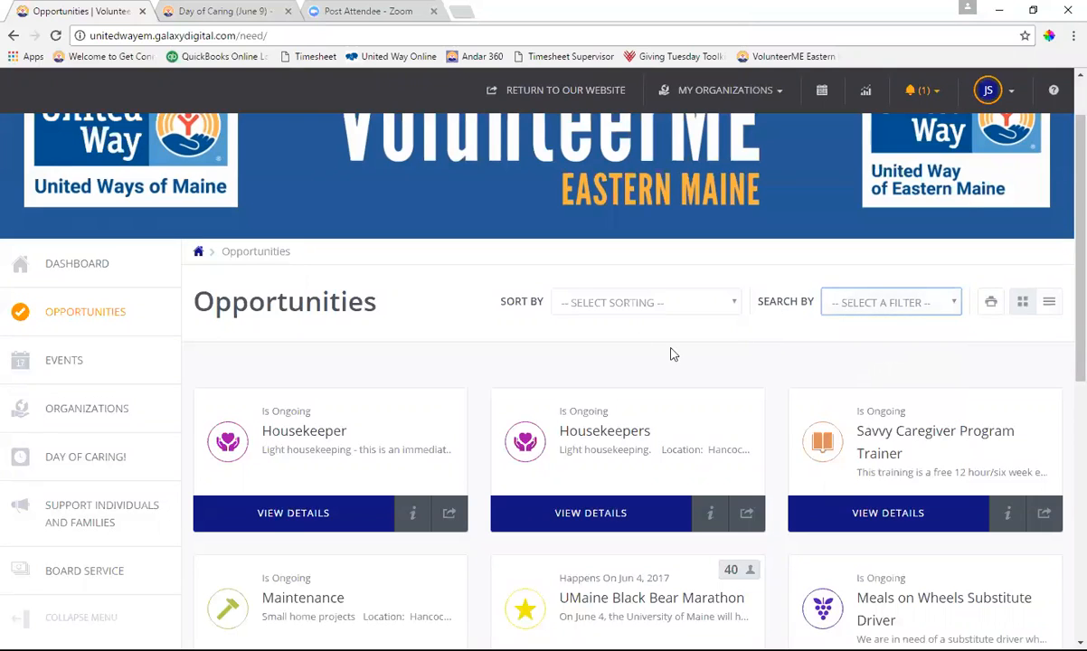
{"action": "scroll", "coordinate": [579, 321], "scroll_direction": "down", "scroll_amount": 1}
{"action": "scroll", "coordinate": [768, 268], "scroll_direction": "up", "scroll_amount": 2}
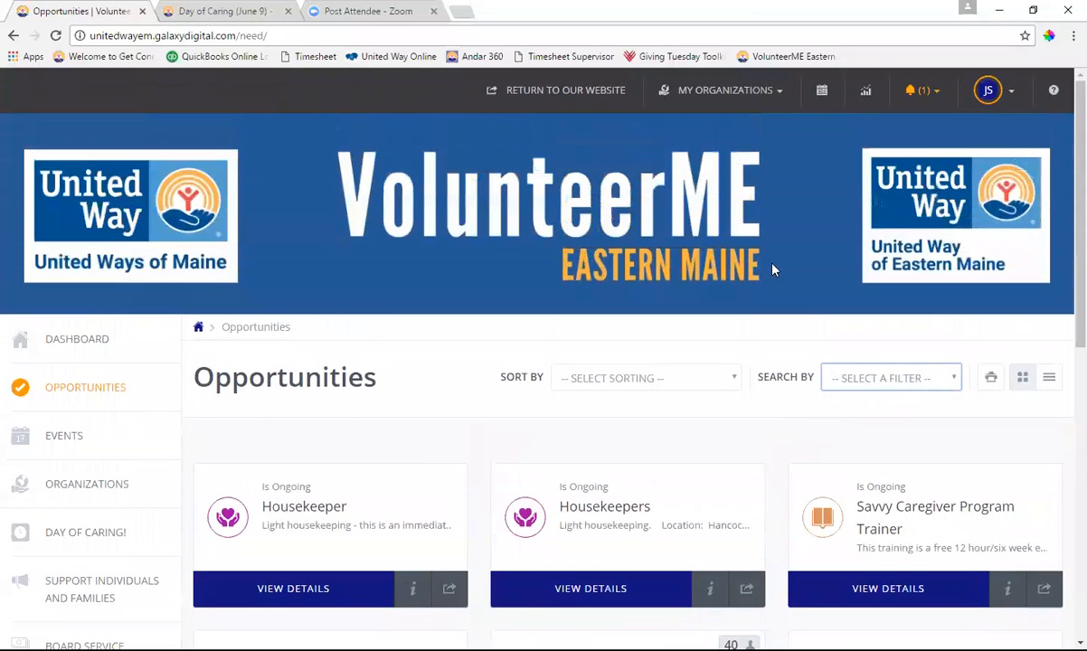